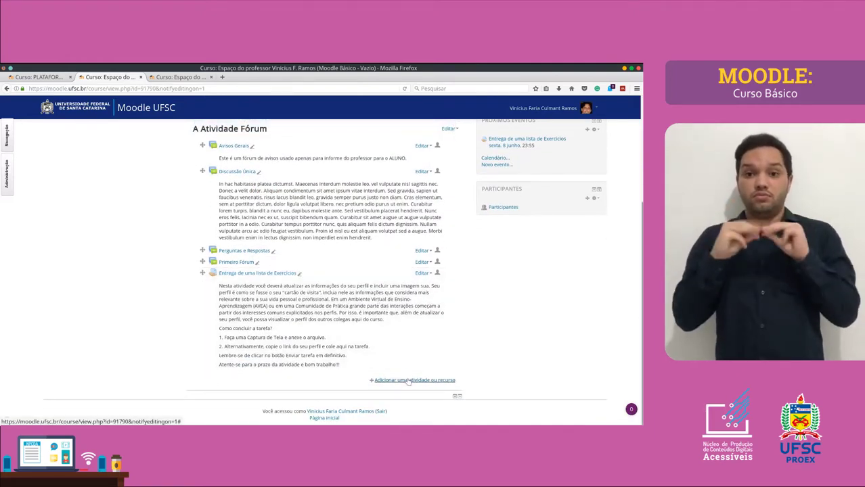
Add a new Tarefa activity to the "A Atividade Fórum" section
left_click(409, 381)
scroll(285, 298, "down", 4)
scroll(277, 307, "down", 1)
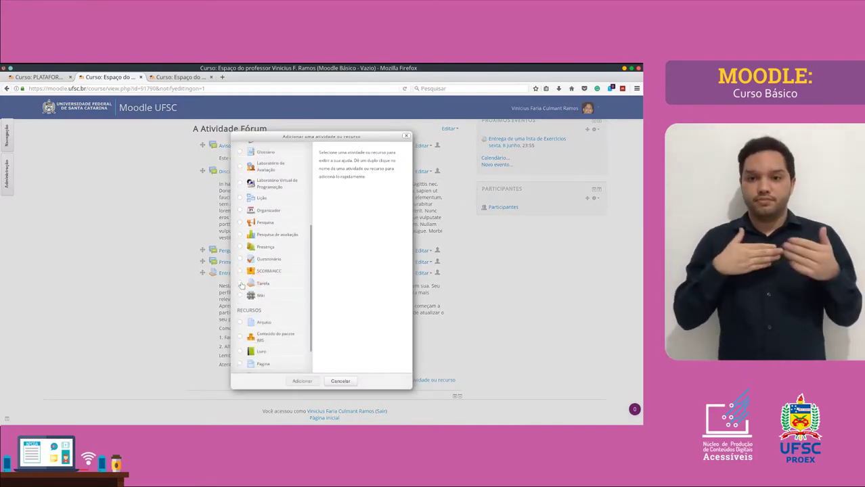
double_click(263, 283)
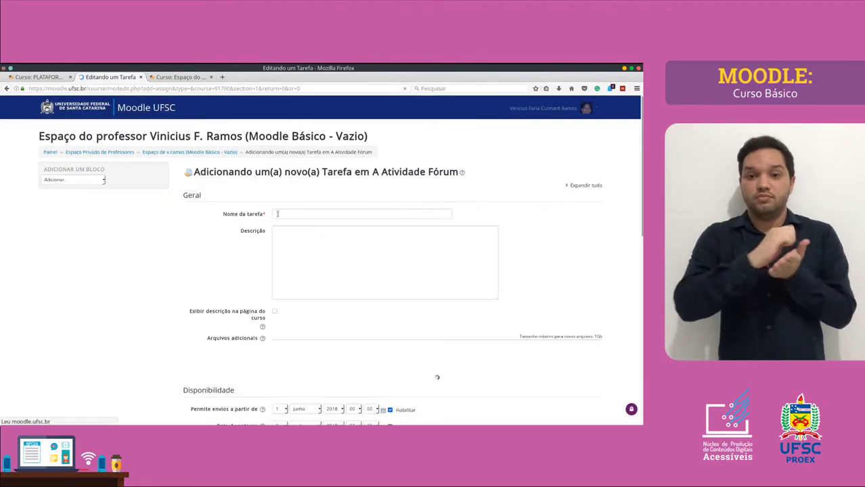
Name the task "Avaliação I (prova no dia 10/10/2018)" and leave the description empty
left_click(282, 214)
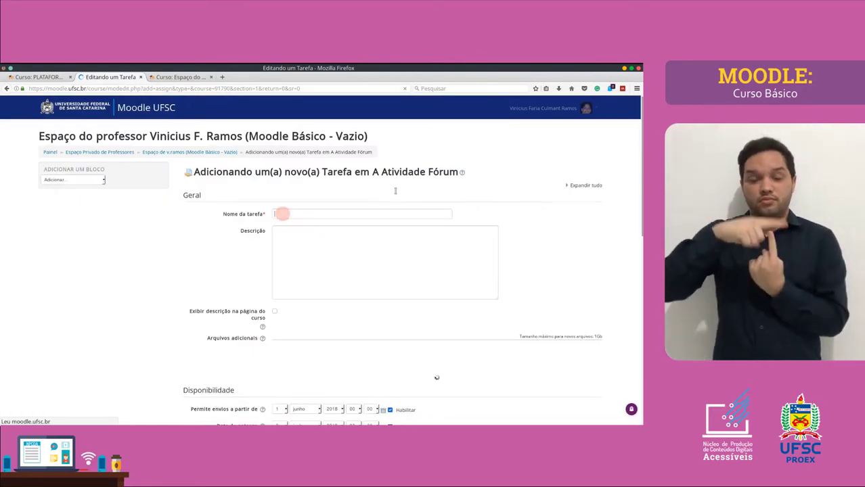
type("Avaliação I (")
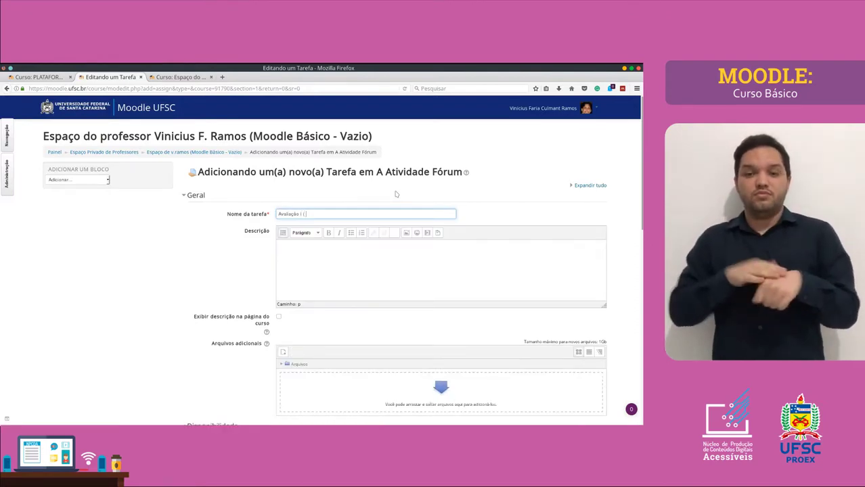
type("prova")
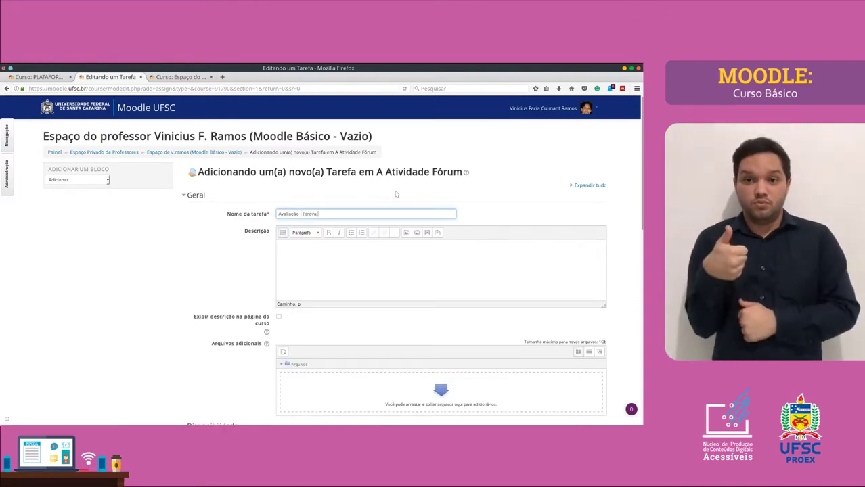
type(" no dia 10/10")
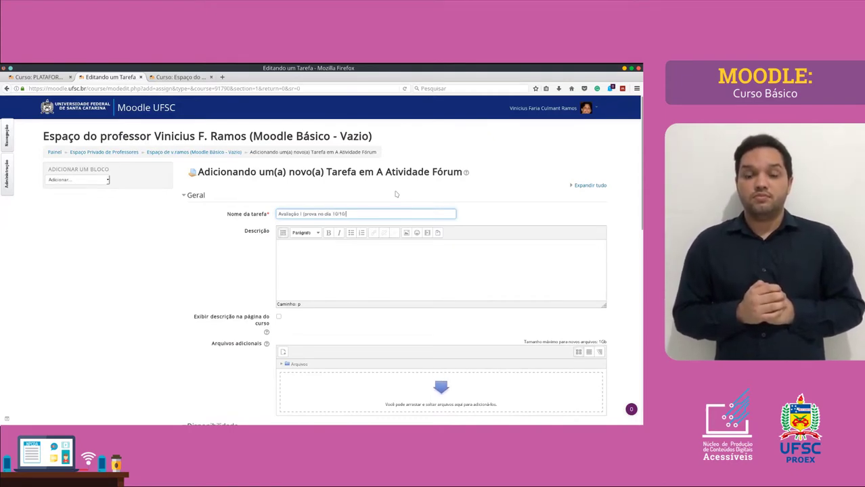
type("/2018")
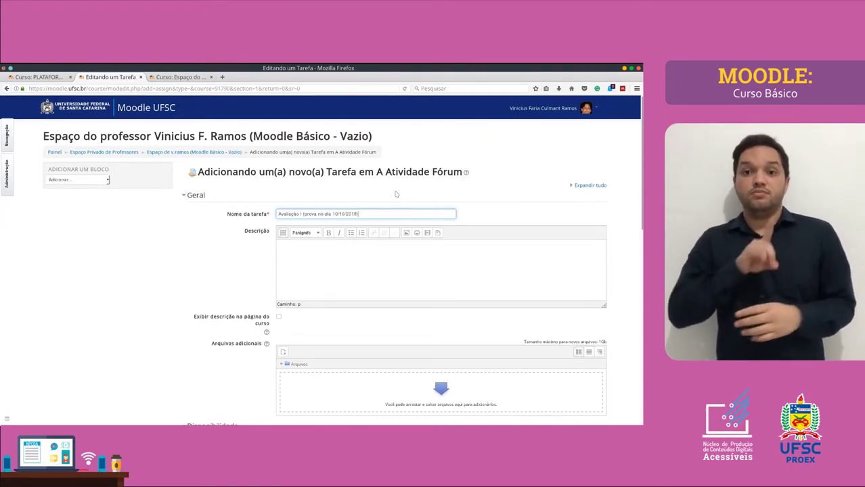
left_click(346, 260)
Disable both the "Permite envios a partir de" date and the "Data de entrega" under Disponibilidade
scroll(344, 257, "down", 4)
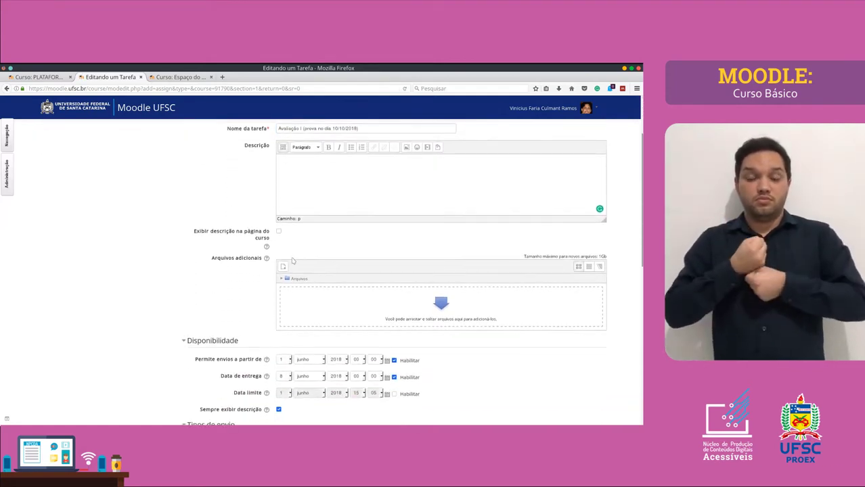
scroll(293, 260, "down", 3)
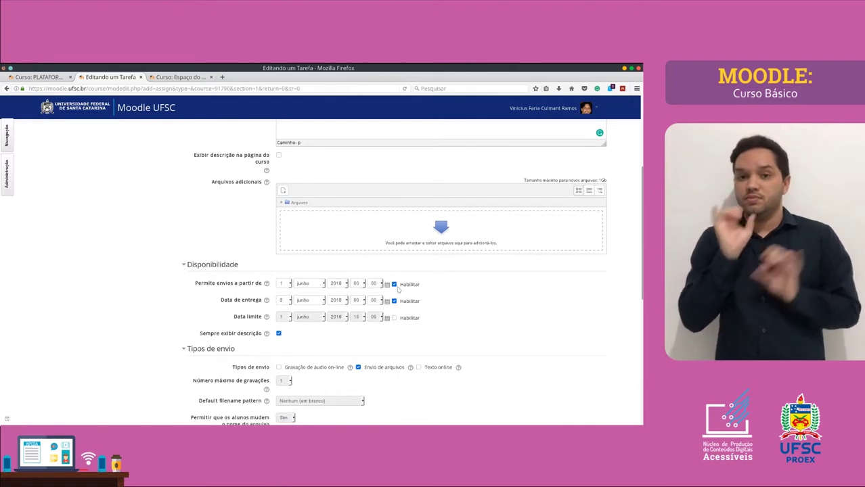
left_click(394, 284)
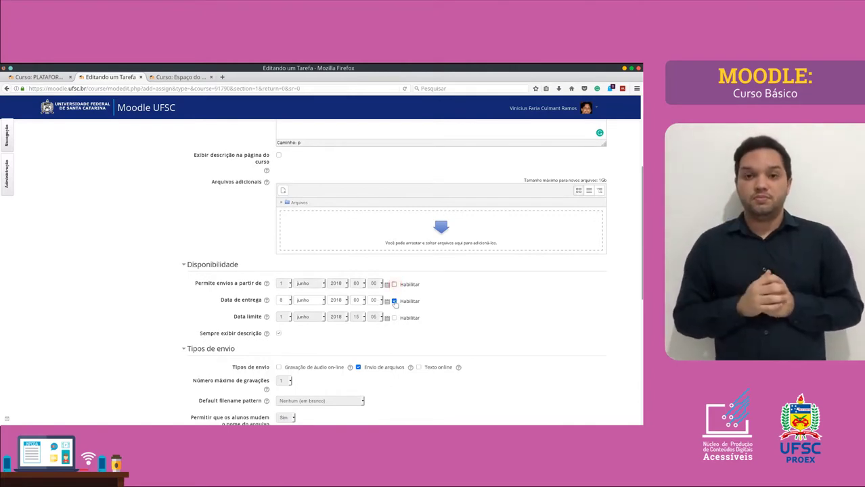
left_click(394, 301)
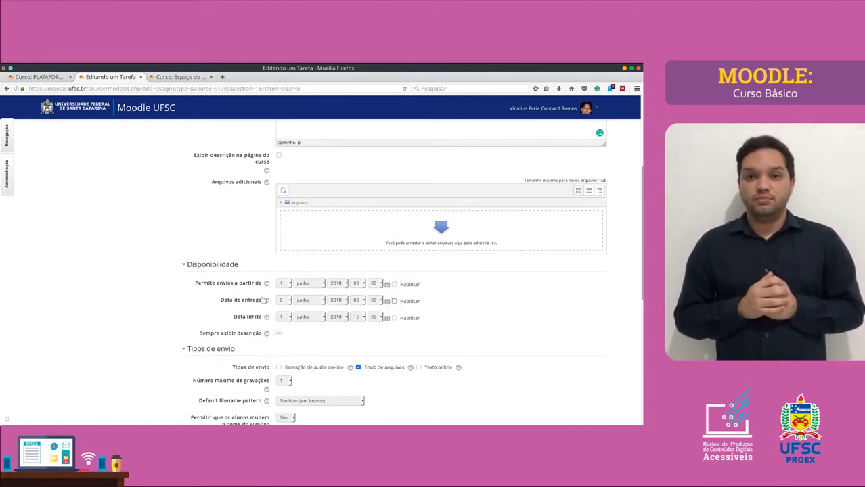
scroll(238, 304, "down", 2)
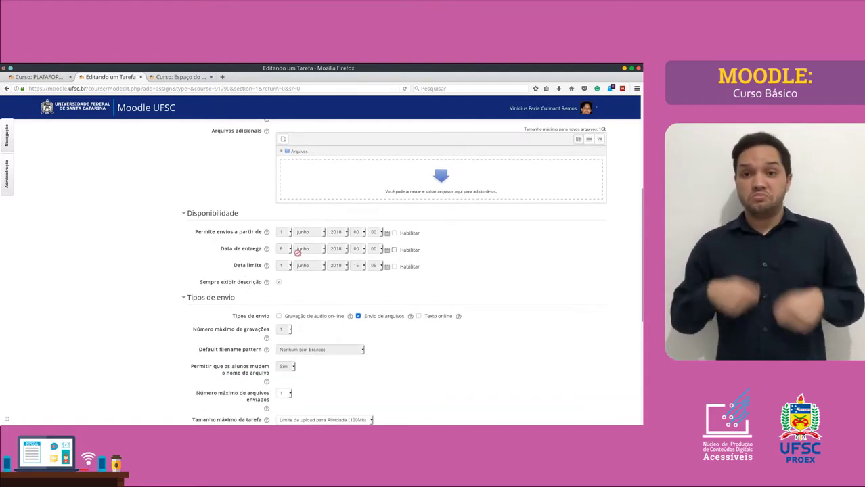
left_click(394, 233)
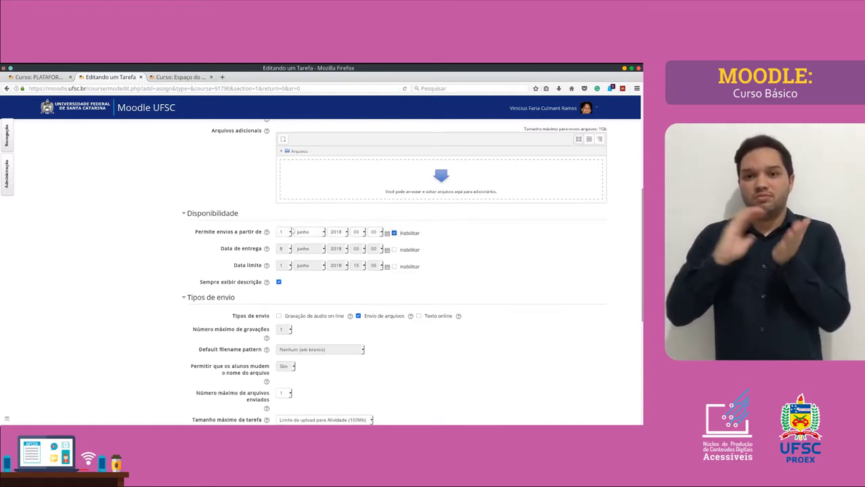
left_click(394, 233)
left_click(395, 266)
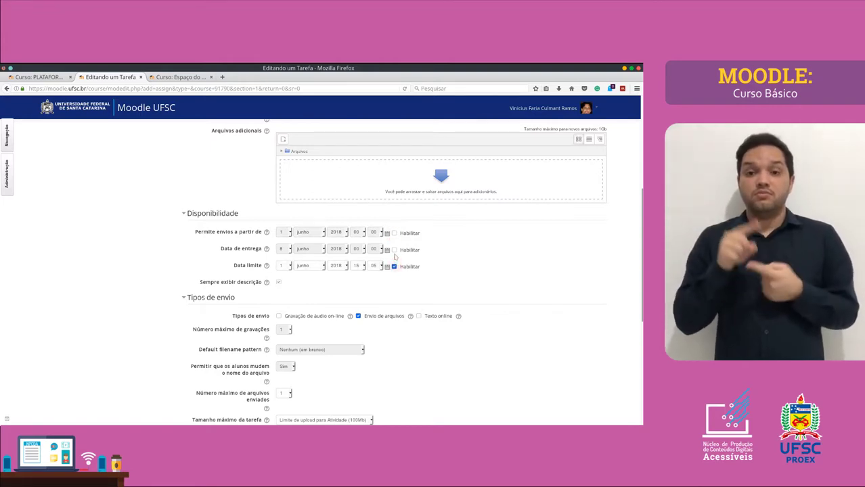
left_click(394, 267)
Enable the "Data de entrega" and set its day and month to 1 janeiro
left_click(394, 249)
left_click(284, 249)
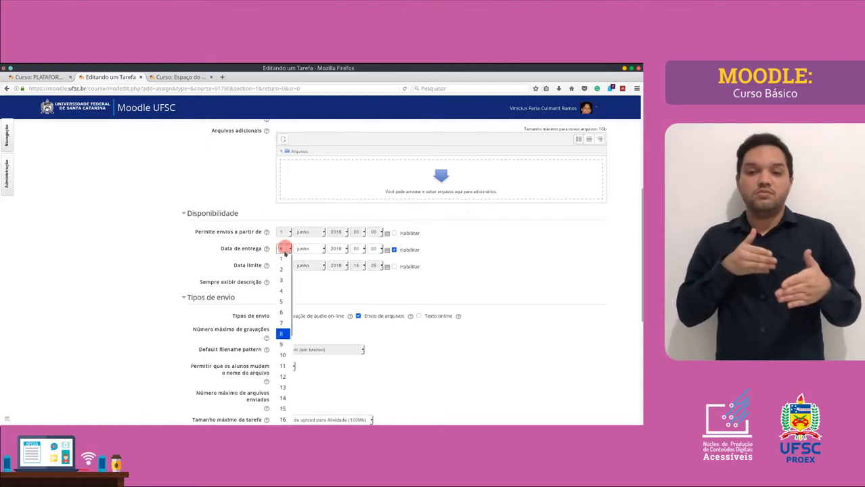
left_click(283, 260)
left_click(306, 249)
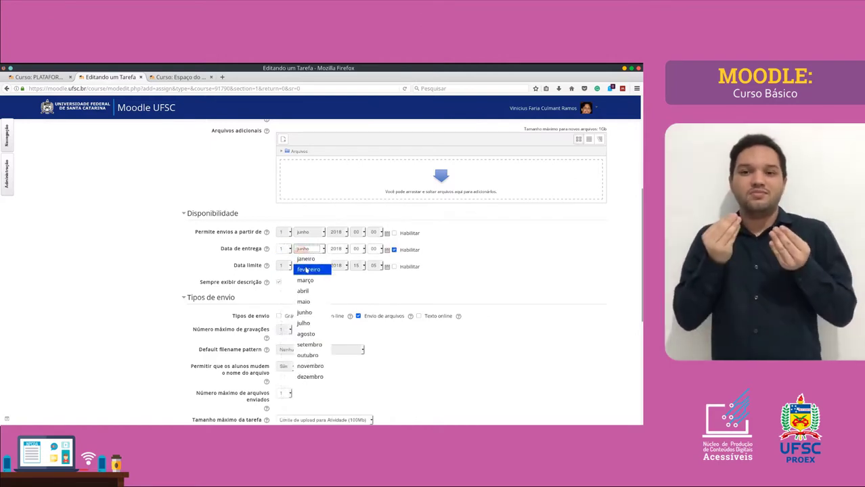
left_click(306, 258)
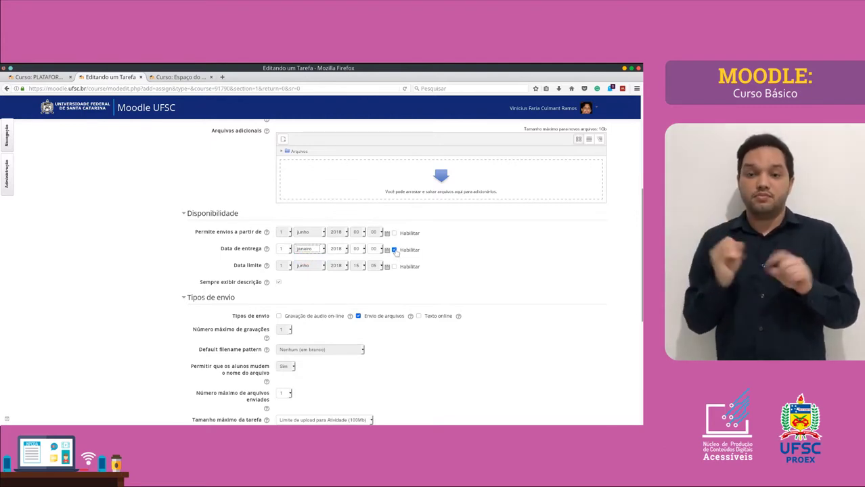
Set the day and month of the "Data de entrega" to 10 outubro
left_click(284, 250)
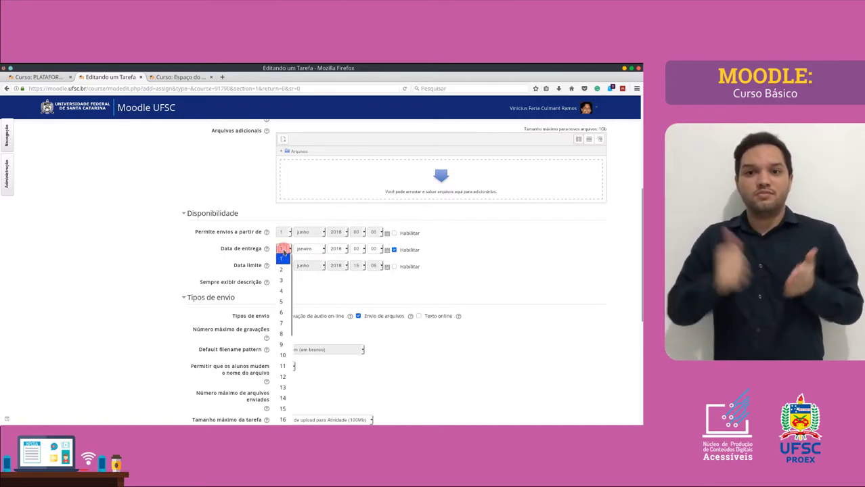
left_click(283, 356)
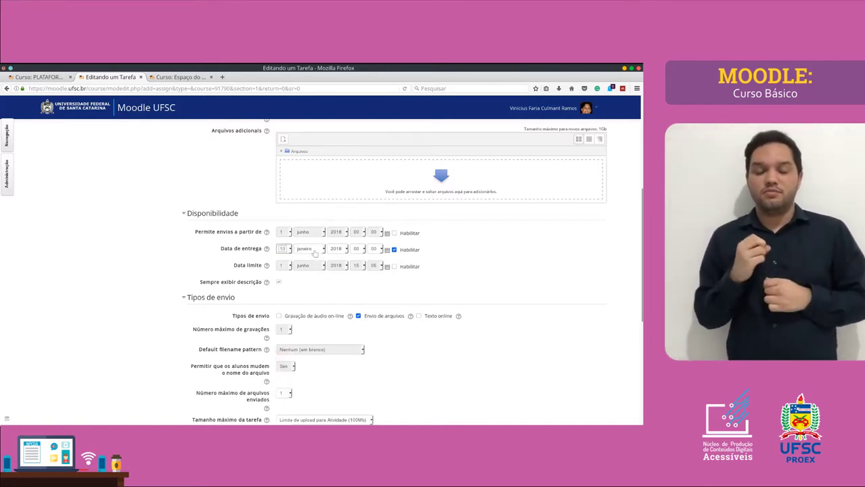
left_click(310, 249)
left_click(308, 356)
Set the hour of the "Data de entrega" to 12
left_click(356, 249)
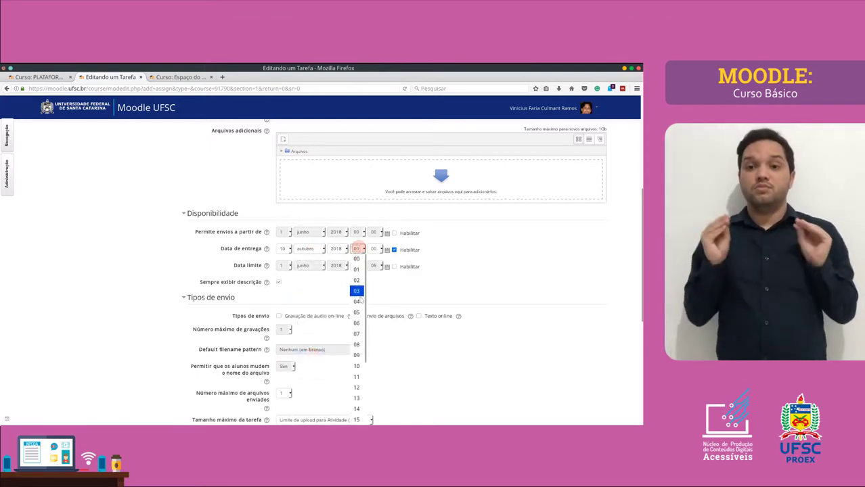
left_click(357, 420)
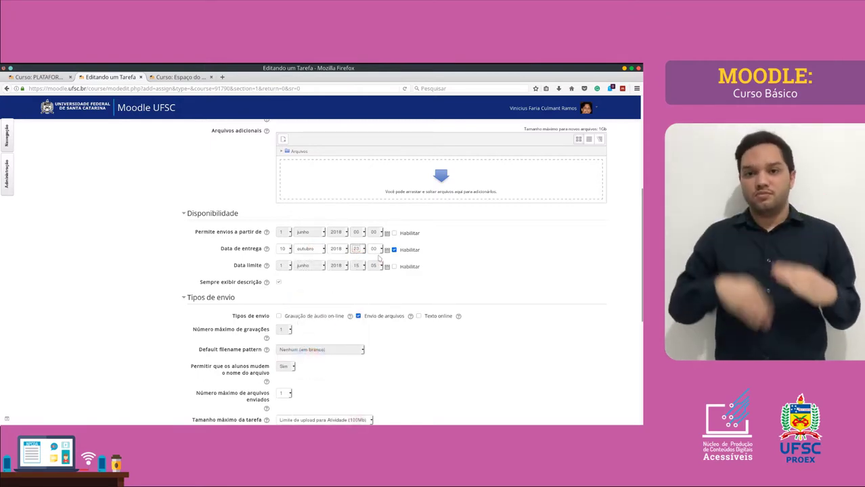
left_click(374, 249)
left_click(357, 249)
left_click(356, 249)
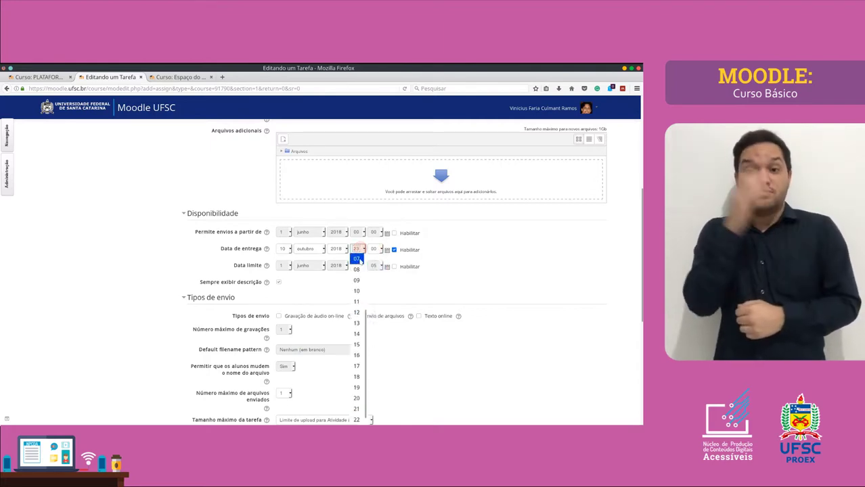
left_click(357, 312)
left_click(452, 251)
Turn off "Envio de arquivos" under Tipos de envio, leaving no submission type selected
scroll(412, 252, "down", 1)
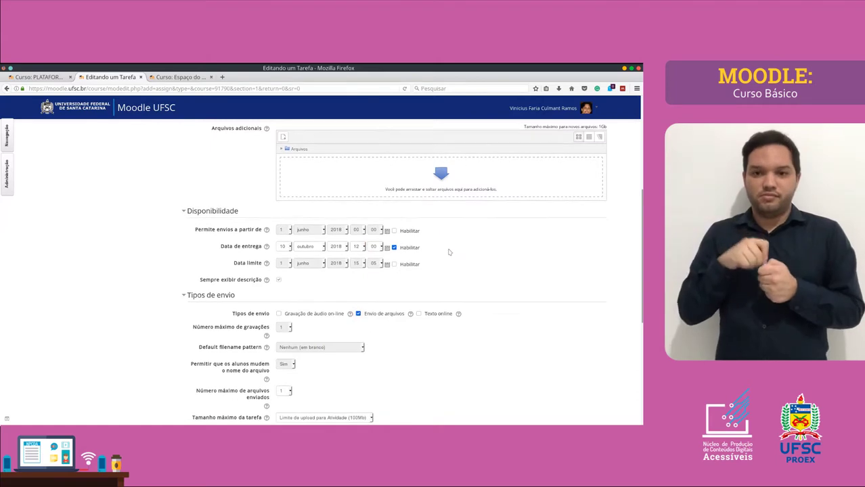
scroll(385, 249, "down", 2)
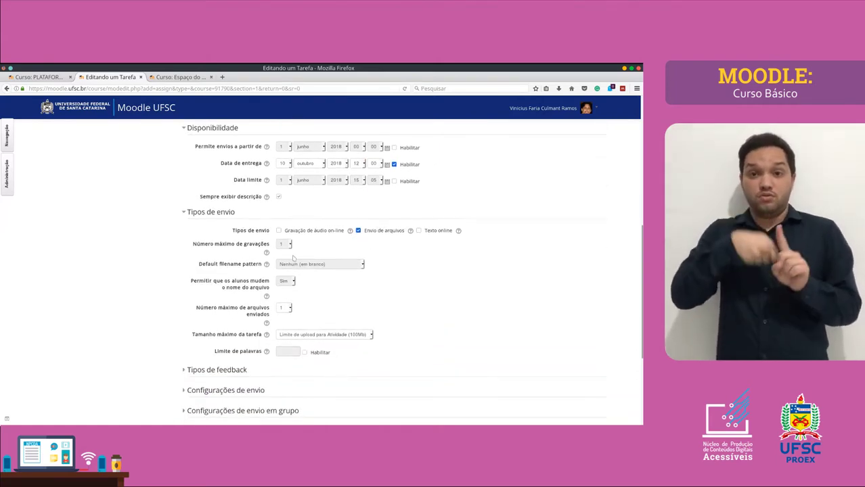
left_click(358, 231)
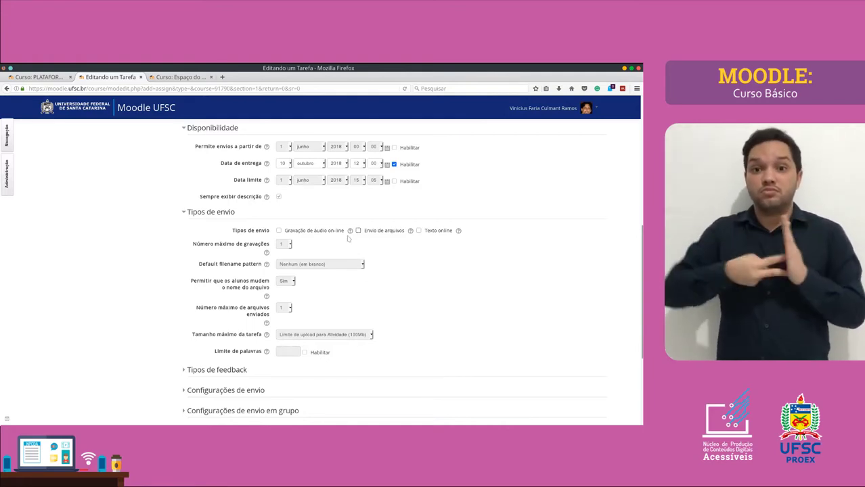
scroll(446, 246, "down", 1)
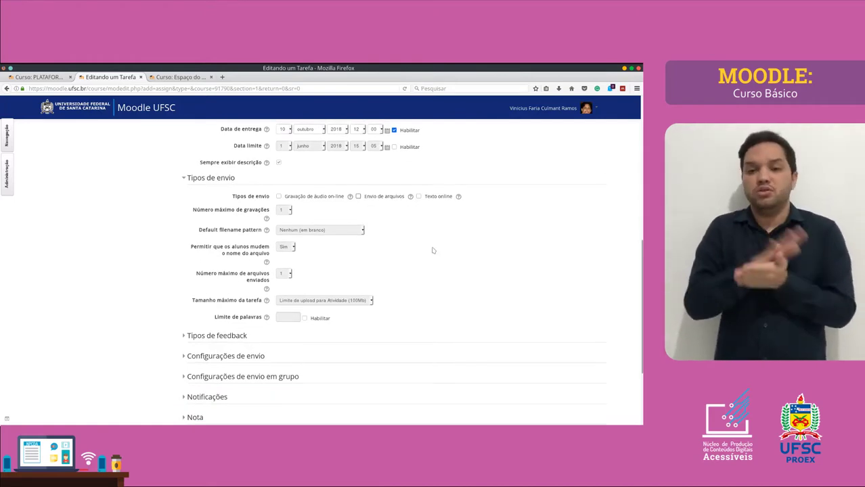
Set the month of the "Data de entrega" to janeiro and place the cursor in the task name's date
scroll(362, 209, "up", 1)
left_click(308, 163)
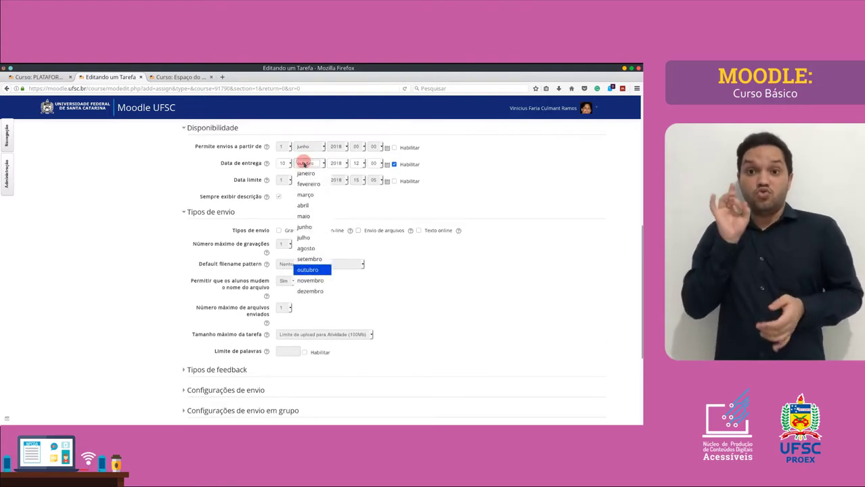
left_click(306, 174)
scroll(343, 167, "up", 7)
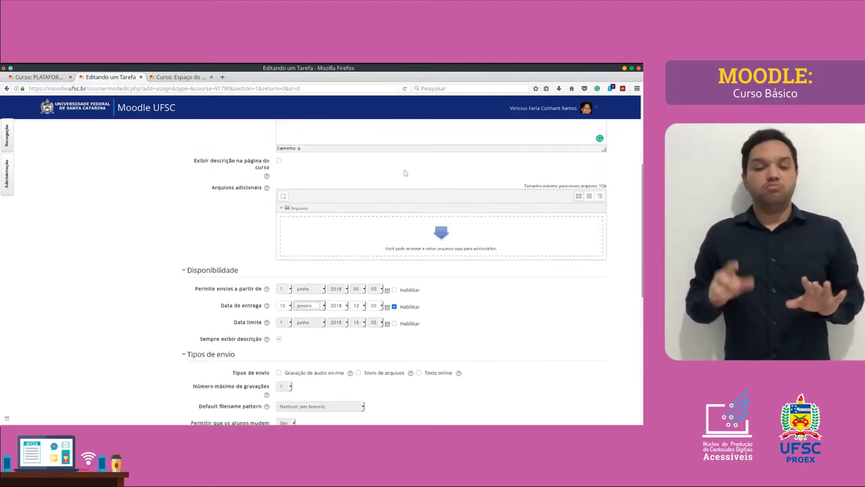
scroll(343, 167, "up", 2)
left_click(346, 214)
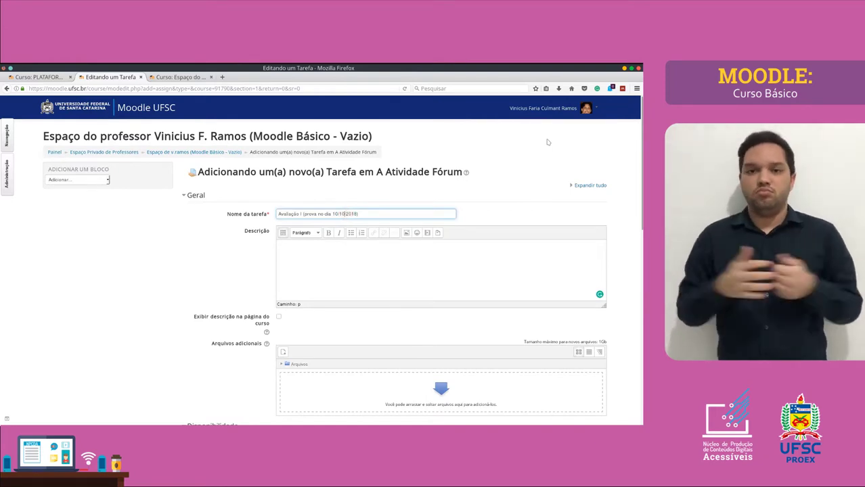
Expand the "Tipos de feedback" settings and review their options
scroll(232, 226, "down", 15)
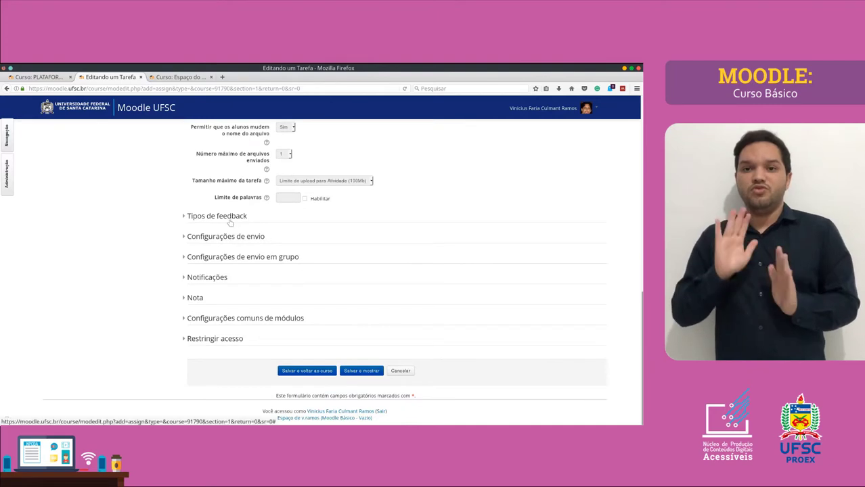
left_click(228, 217)
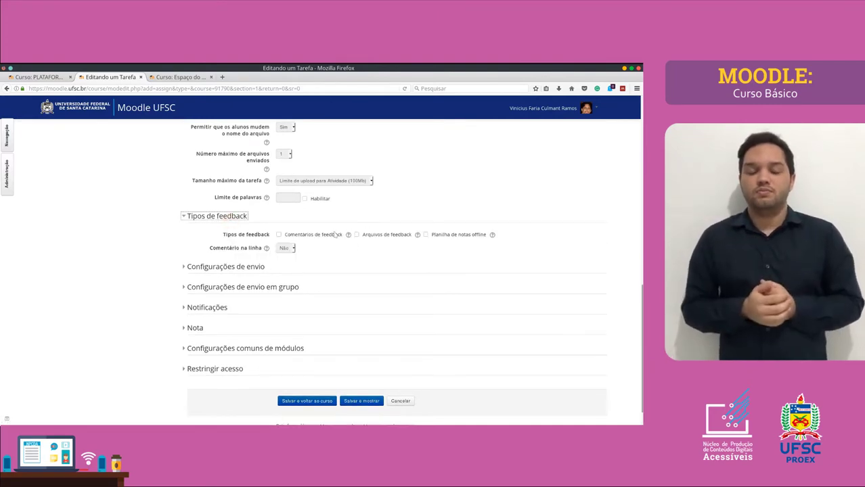
scroll(301, 237, "down", 1)
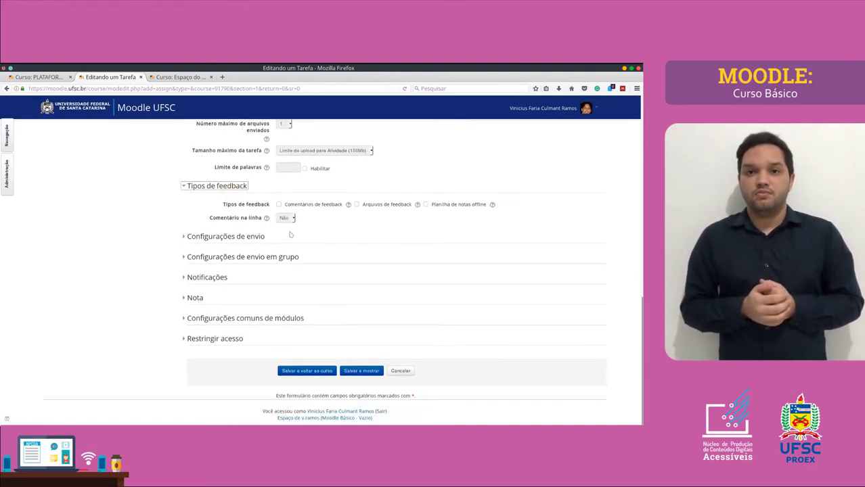
In "Configurações de envio", set "Exigir aceite da declaração de não plágio ao enviar" to Não
left_click(250, 236)
left_click(250, 237)
left_click(251, 237)
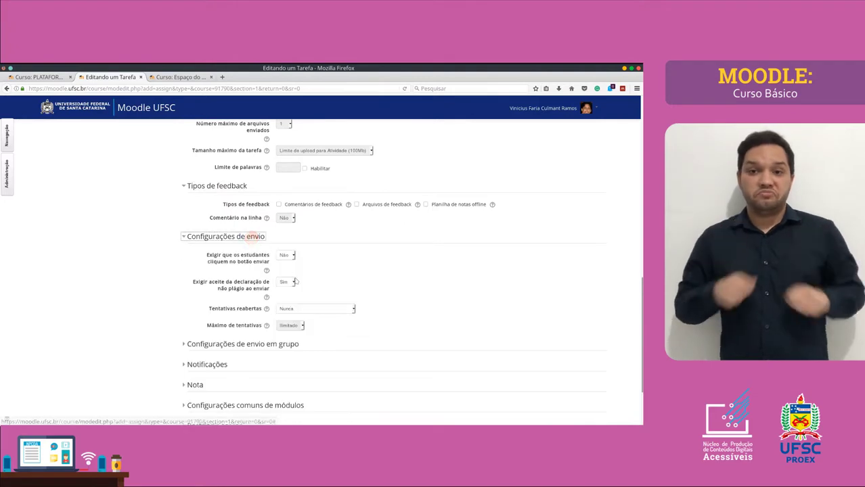
left_click(291, 283)
left_click(285, 292)
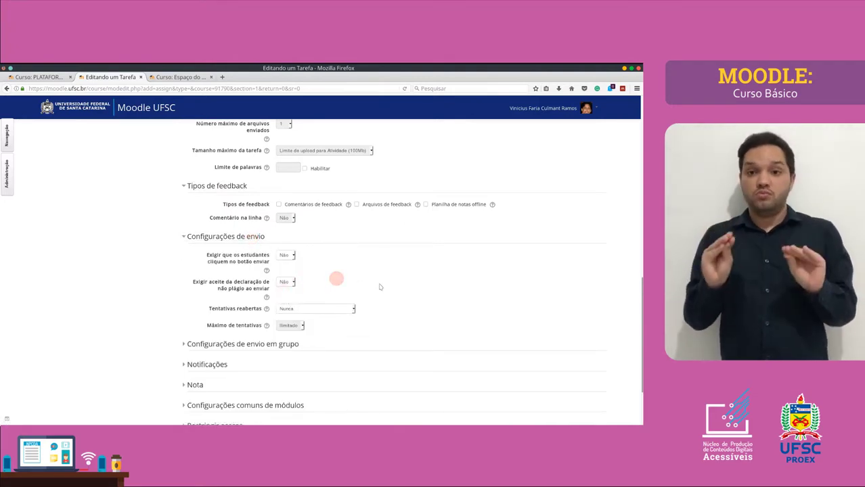
scroll(381, 289, "down", 2)
scroll(381, 289, "down", 1)
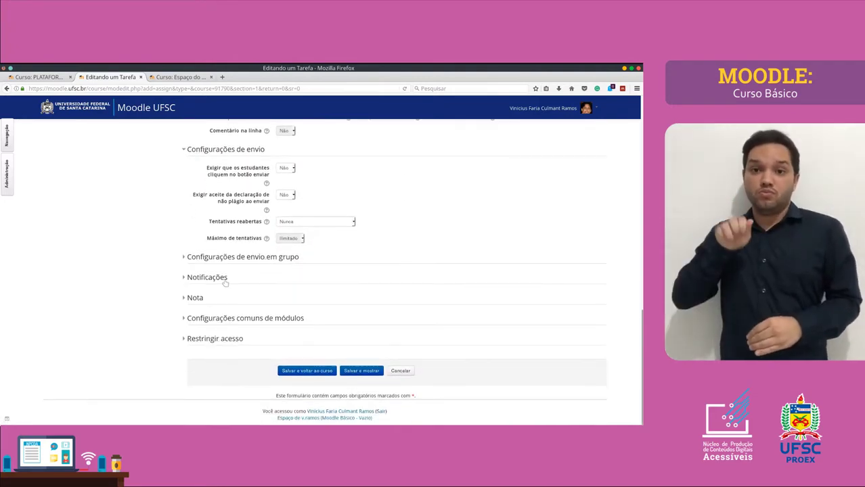
Set "Nota para aprovação" to 6 in the task's grade settings, and save the task, returning to the course
left_click(197, 298)
scroll(315, 238, "down", 3)
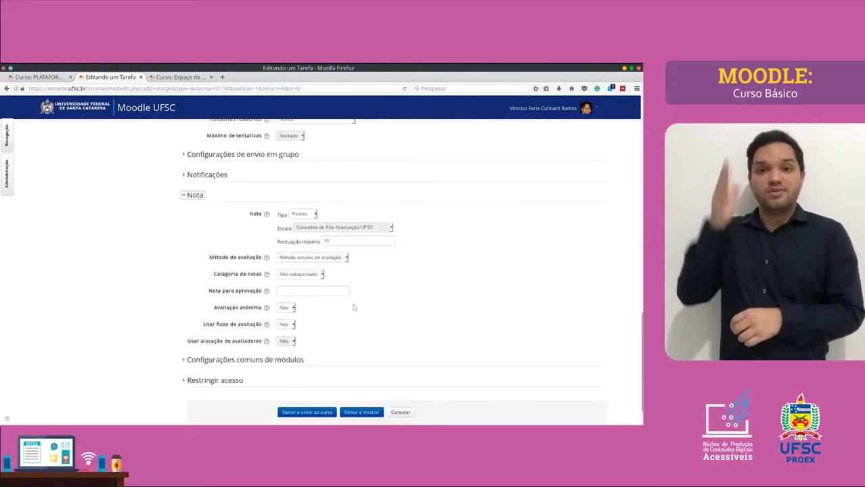
double_click(334, 242)
left_click(332, 258)
left_click(333, 258)
left_click(298, 291)
type("6")
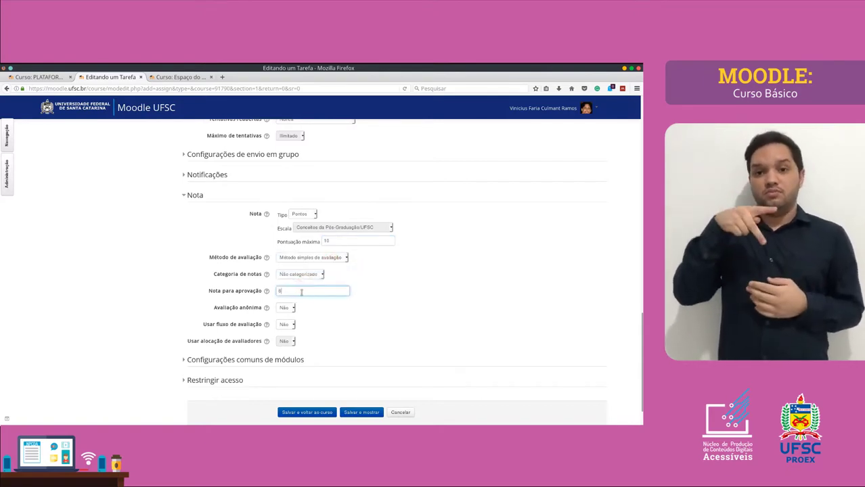
left_click(391, 318)
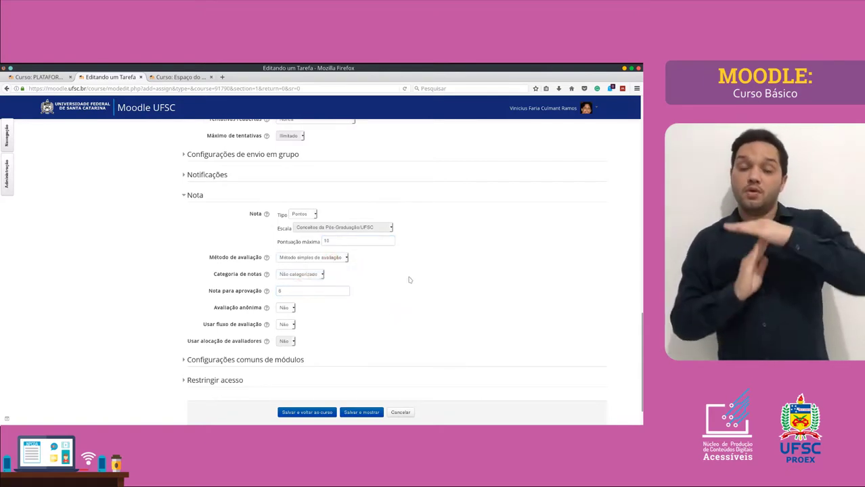
scroll(389, 292, "down", 1)
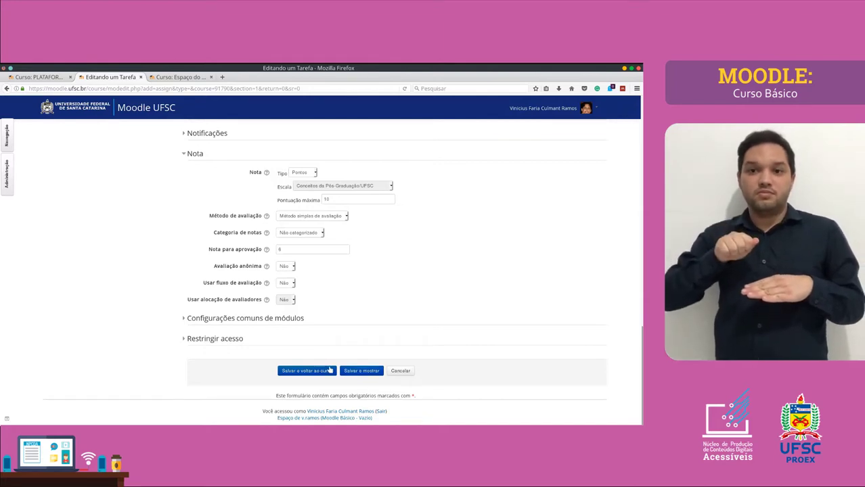
left_click(359, 371)
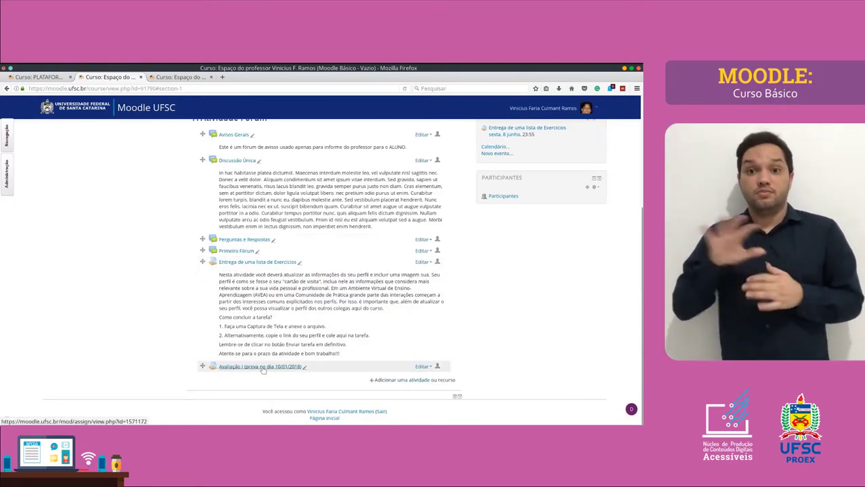
Switch the course role to Estudante to see the activities as a student
left_click(8, 178)
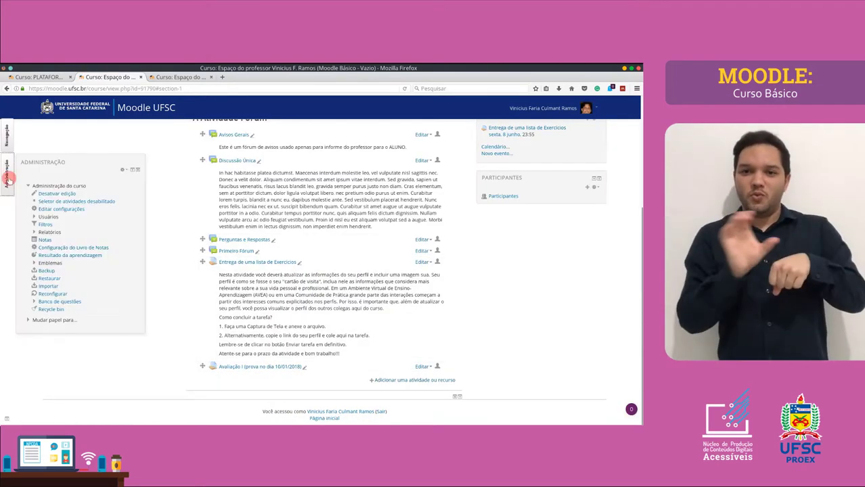
left_click(64, 321)
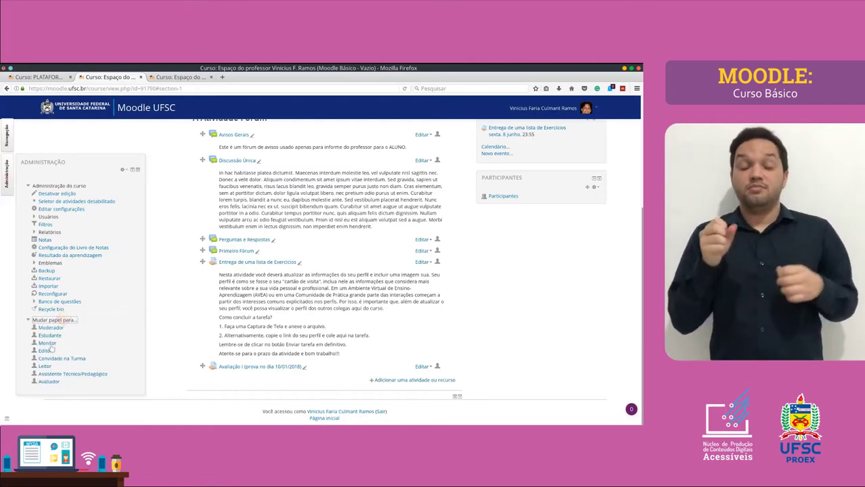
left_click(50, 335)
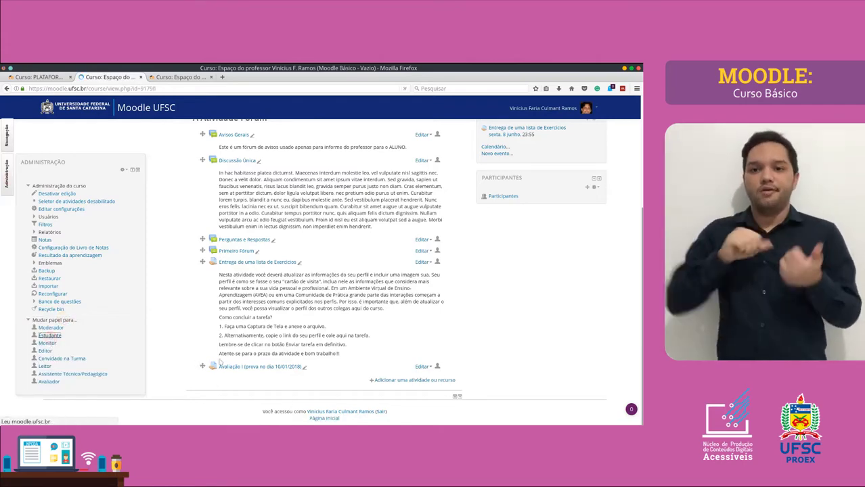
scroll(230, 340, "down", 3)
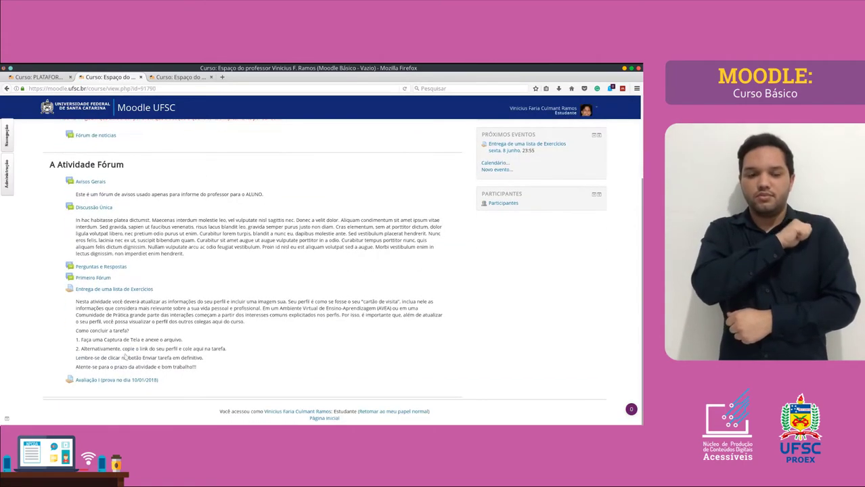
Open the task "Avaliação I (prova no dia 10/01/2018)" and review its grading status, due date and remaining time
left_click(116, 380)
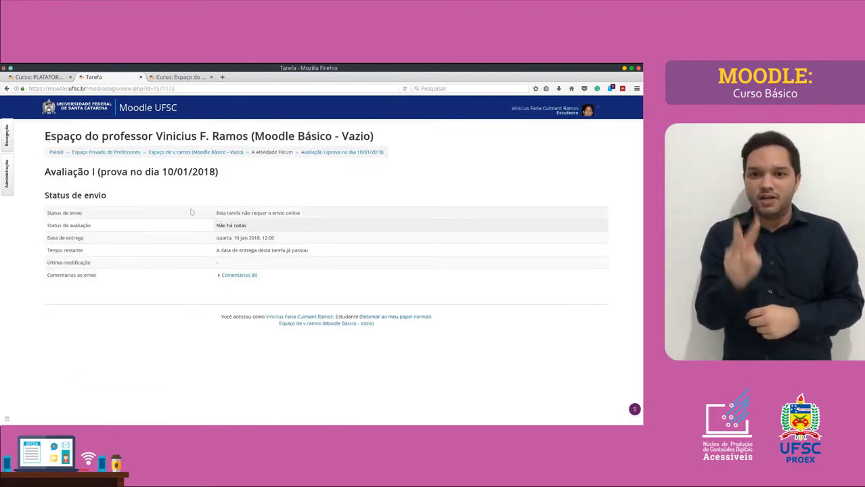
left_click_drag(215, 225, 254, 227)
left_click(269, 232)
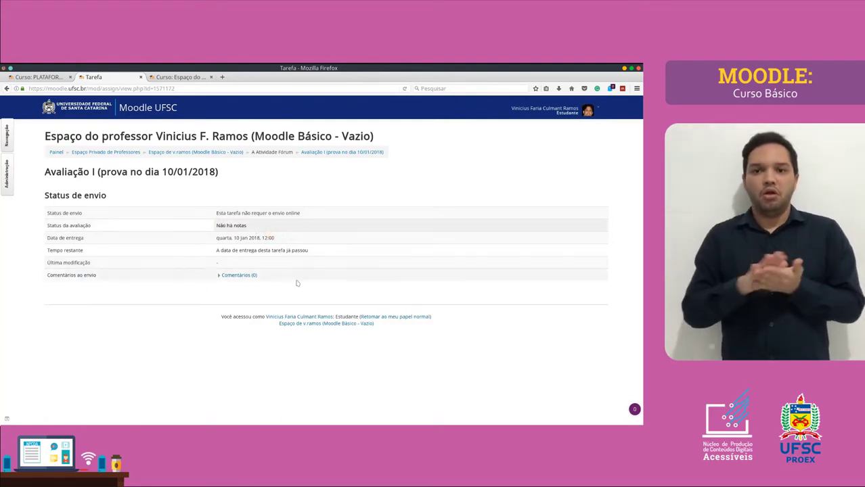
left_click_drag(230, 252, 280, 252)
left_click(306, 252)
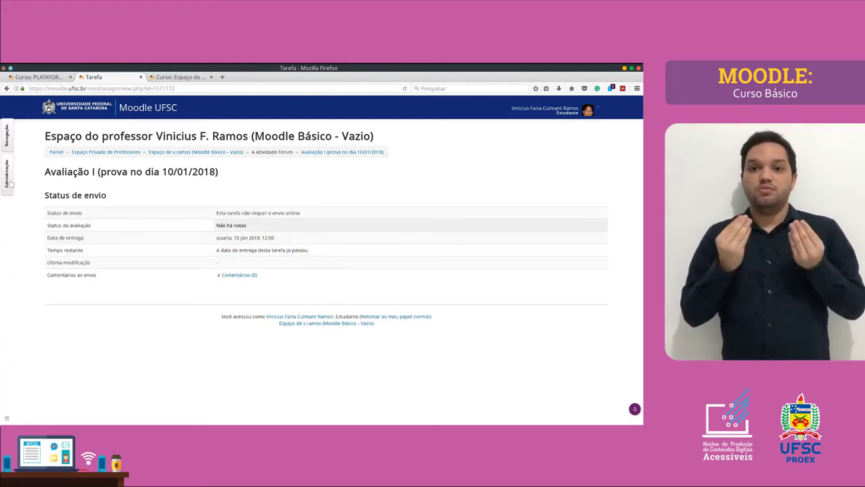
Return to the normal role and go back to the course's main page
mouse_move(7, 184)
left_click(73, 203)
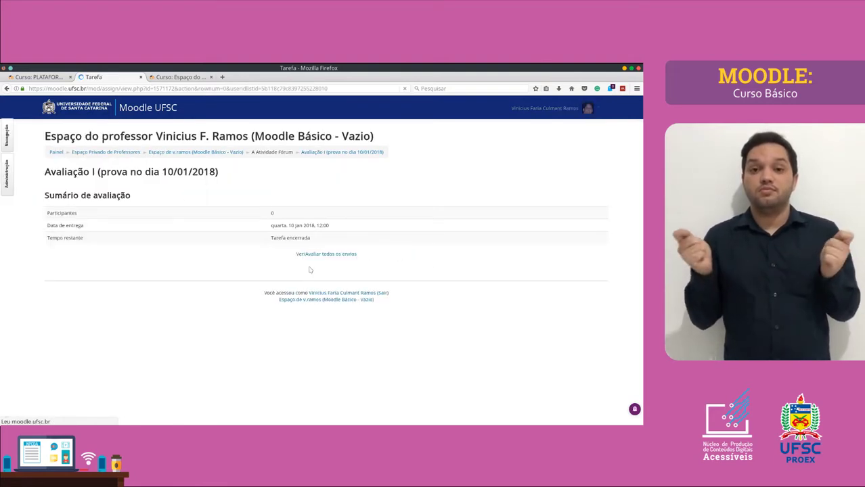
left_click(311, 152)
left_click(226, 153)
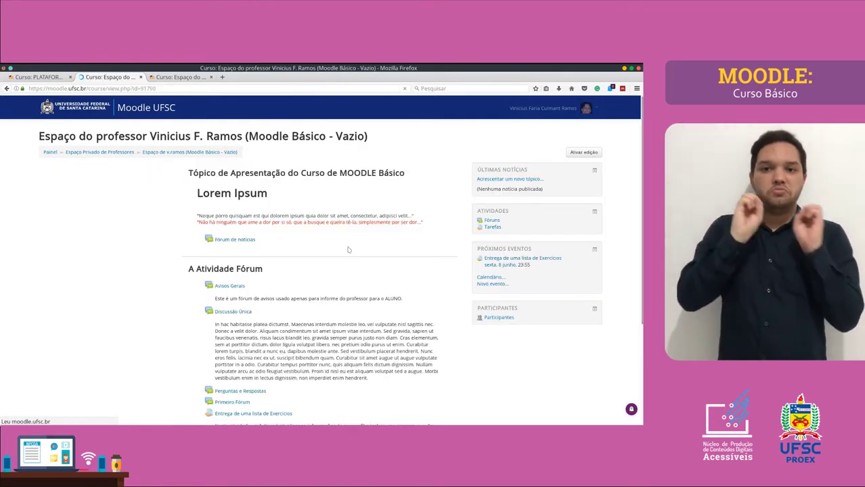
Switch to LibreOffice Writer, strike through "Correção de Atividades Offline" in the topic list, and return to Firefox
key("alt+Tab")
left_click(223, 107)
left_click(211, 218)
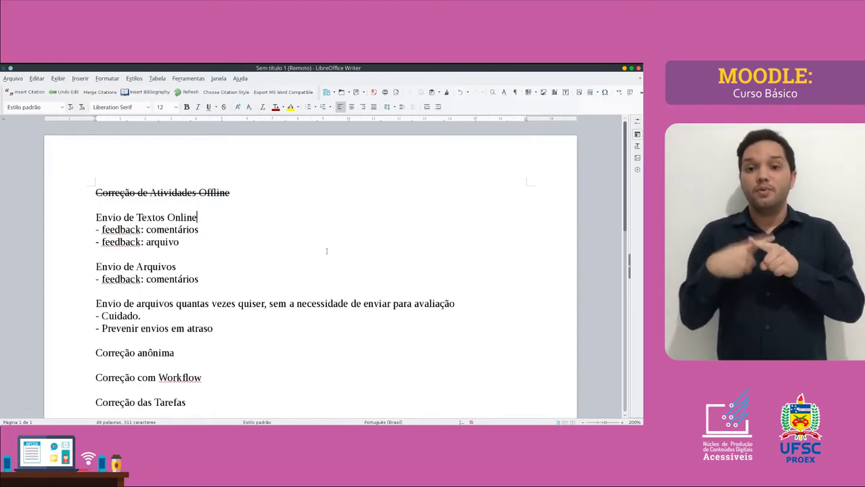
key("alt+Tab")
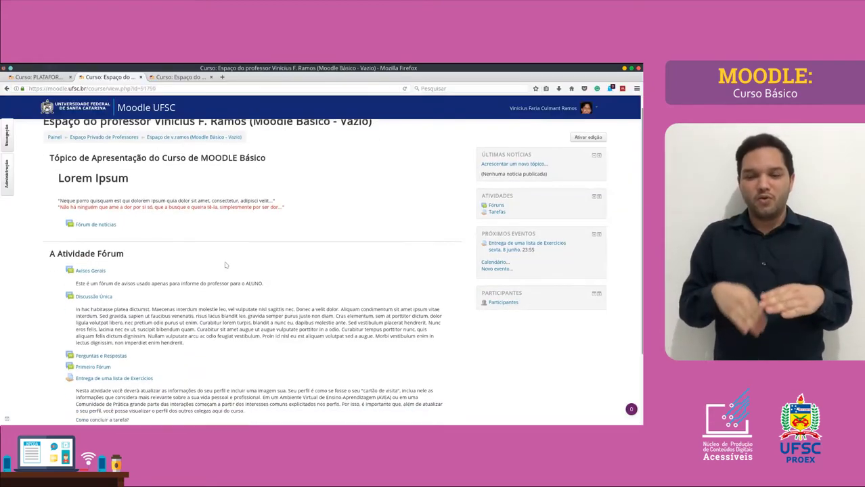
Turn on course editing and add a new Tarefa to the "A Atividade Fórum" section
scroll(273, 279, "down", 3)
scroll(529, 229, "up", 3)
left_click(587, 150)
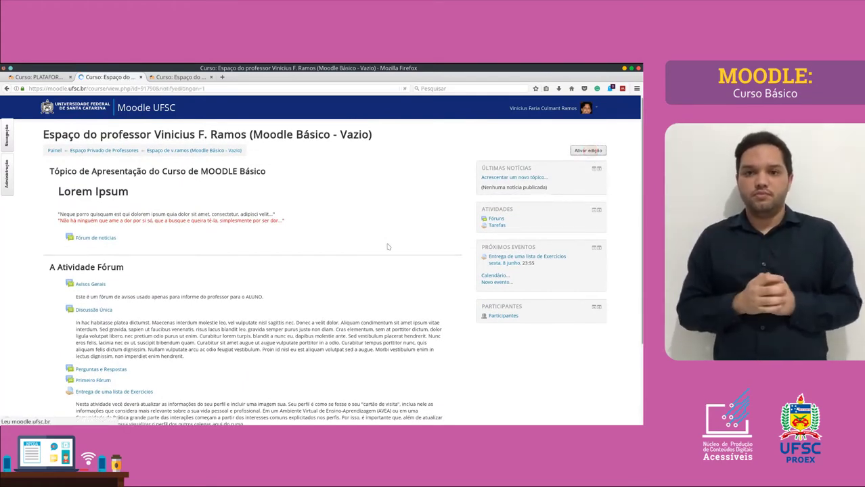
scroll(387, 284, "down", 5)
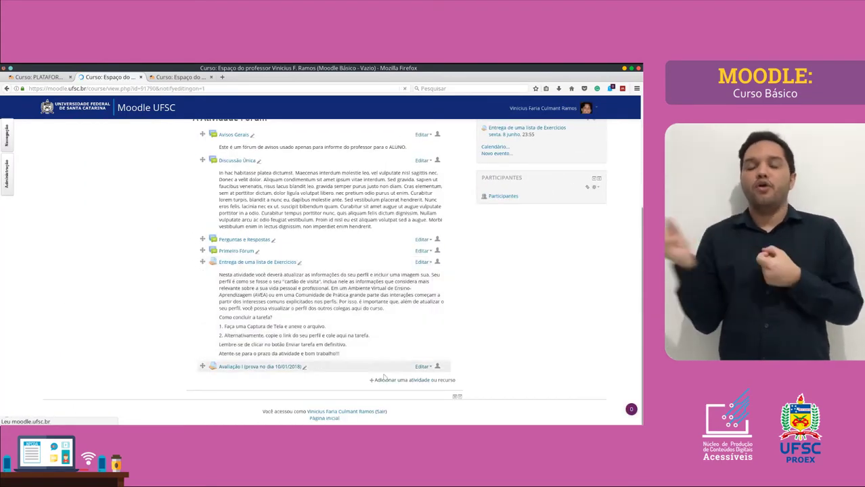
left_click(387, 379)
scroll(284, 257, "down", 2)
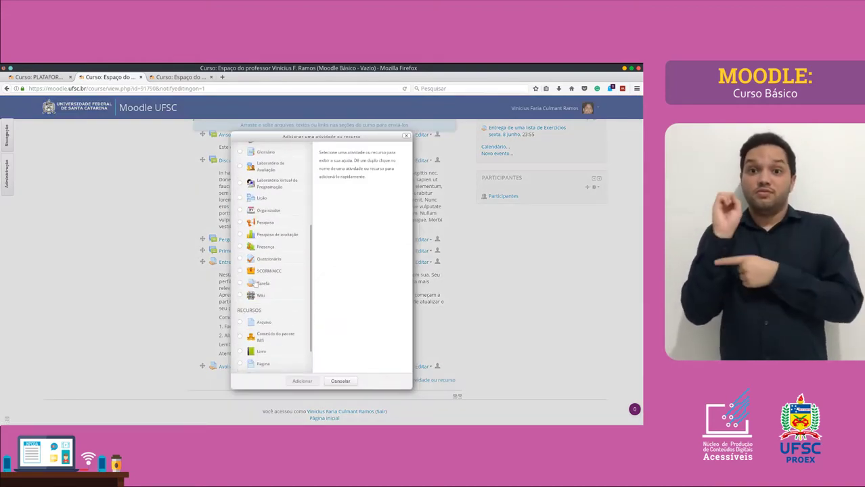
left_click(256, 283)
left_click(301, 381)
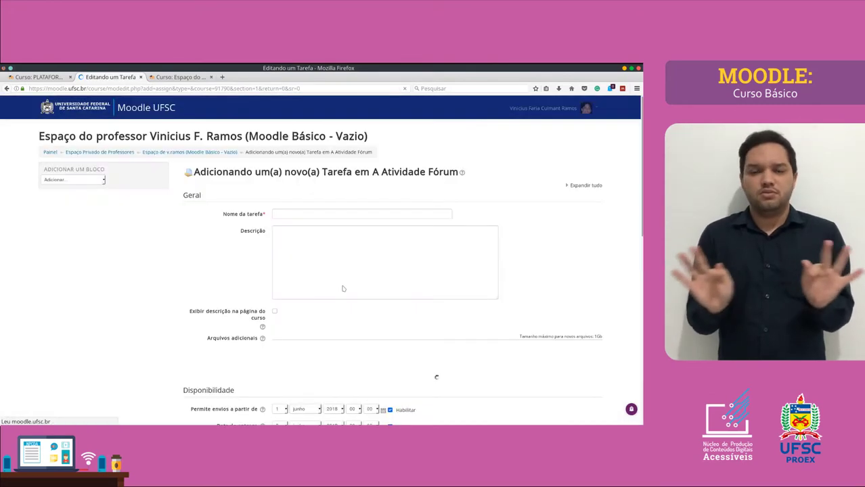
Name the task "Envio de Resenha sobre a Bibliografia Básica" and place the cursor in its description
left_click(367, 215)
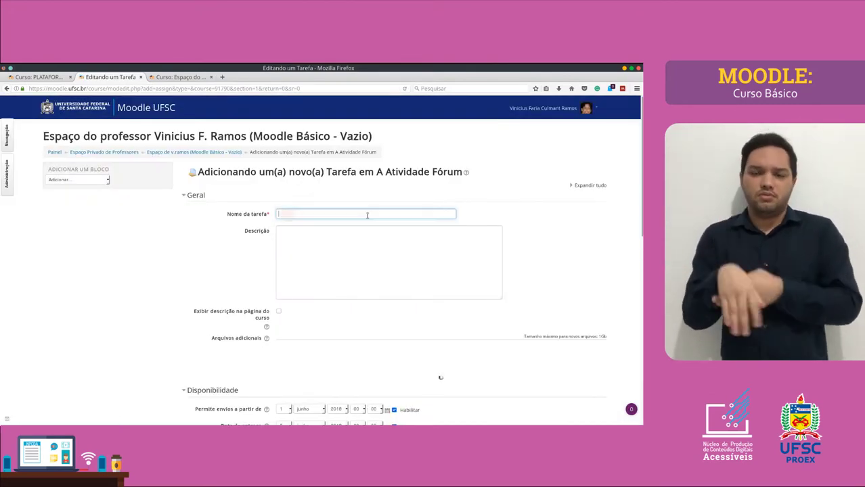
type("Envio de Resenha sobre a Bibl")
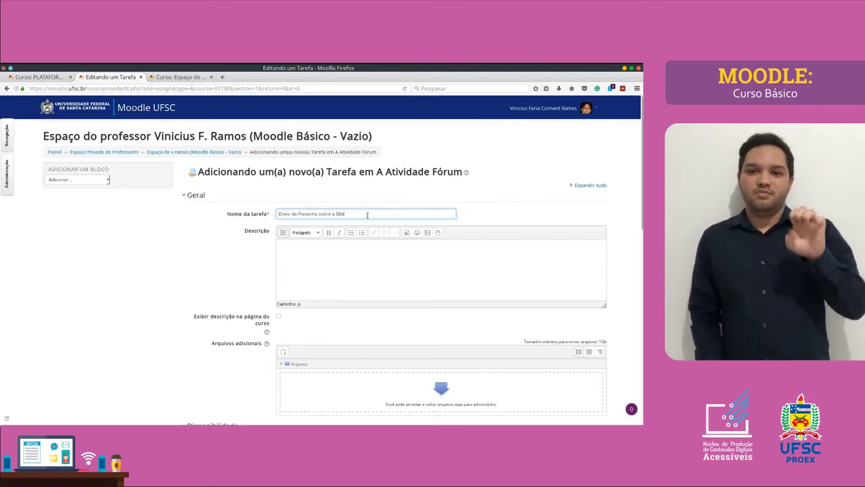
type("Básica")
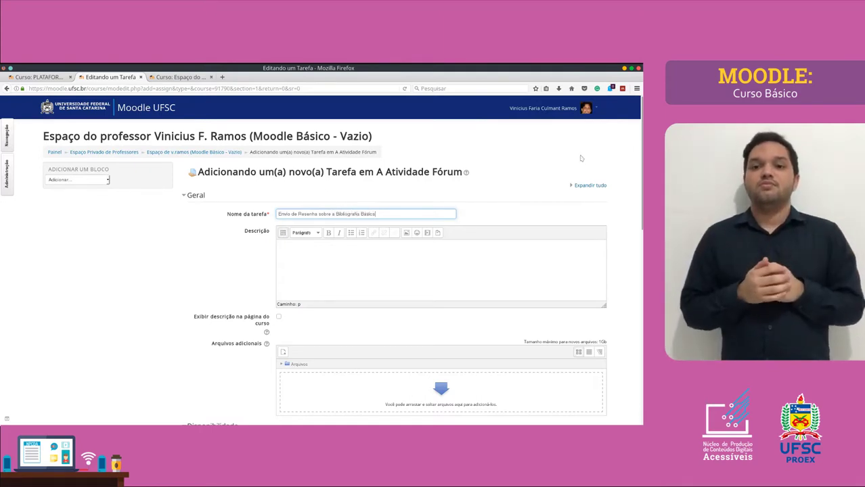
scroll(319, 272, "down", 3)
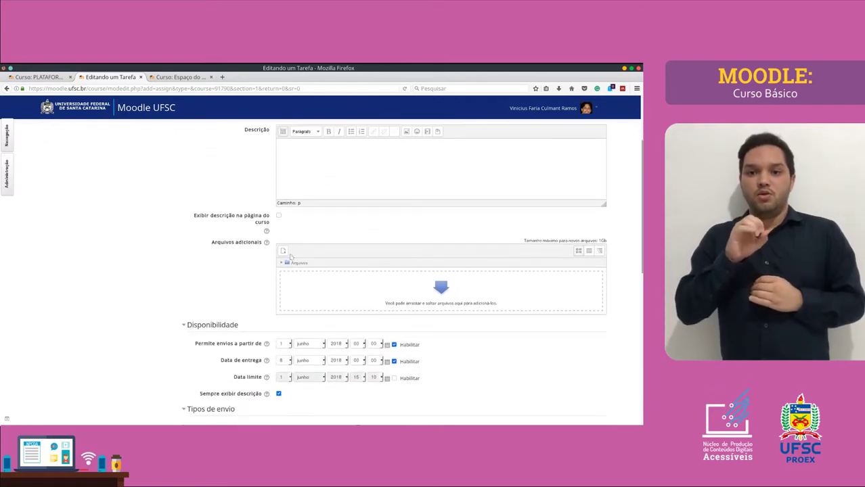
left_click(369, 154)
scroll(358, 245, "up", 3)
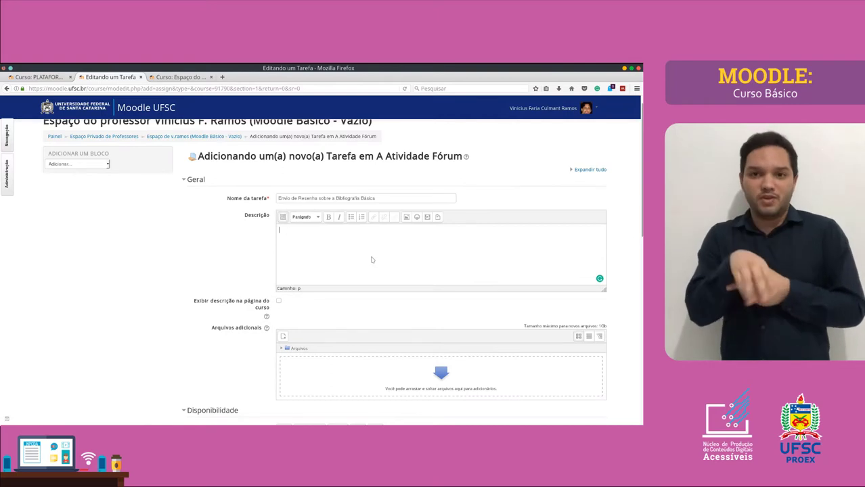
scroll(325, 238, "down", 1)
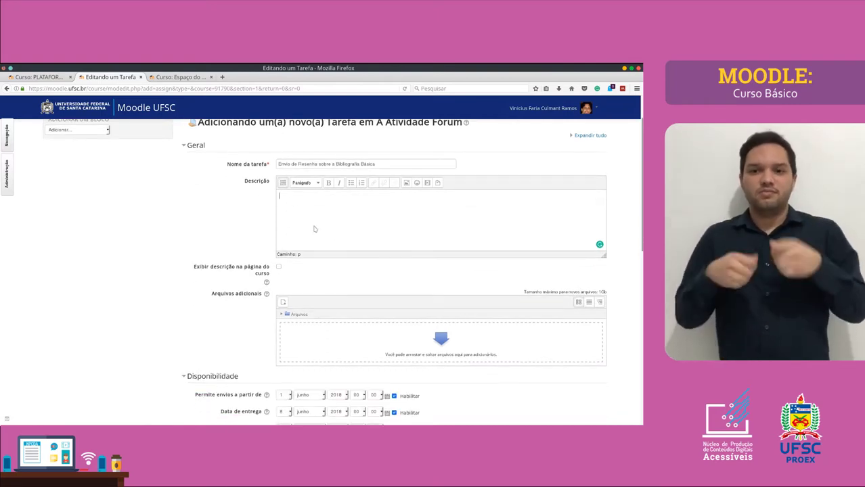
Under "Tipos de envio", enable "Texto online" and disable "Envio de arquivos"
scroll(314, 228, "down", 5)
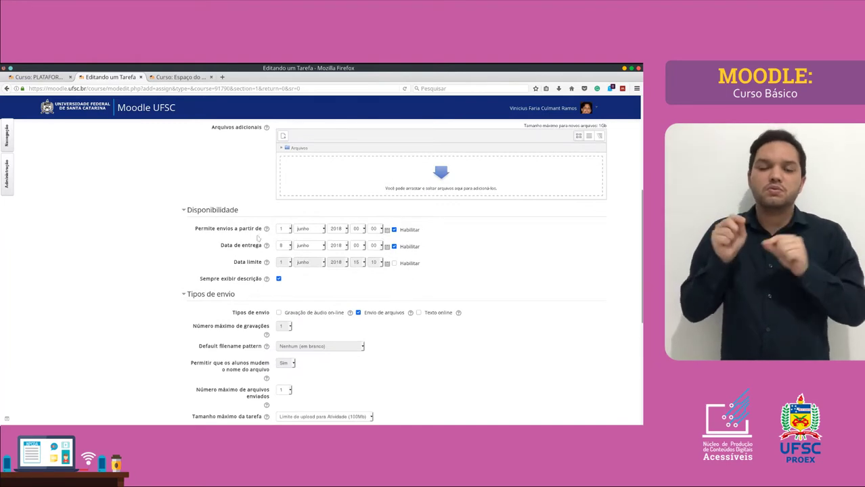
scroll(453, 270, "down", 3)
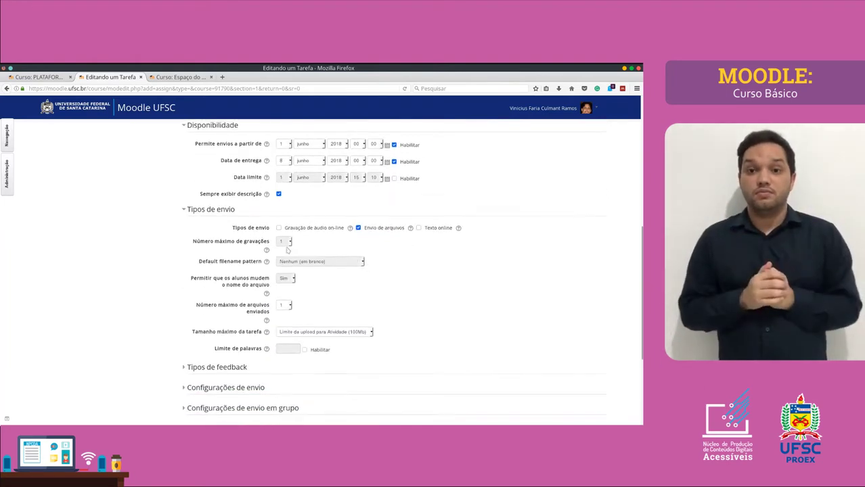
scroll(298, 246, "down", 2)
left_click(419, 176)
left_click(358, 176)
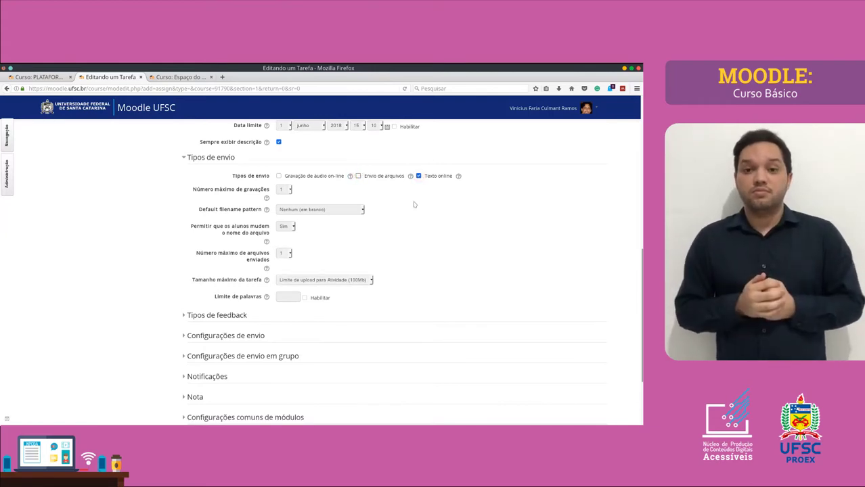
scroll(371, 211, "down", 1)
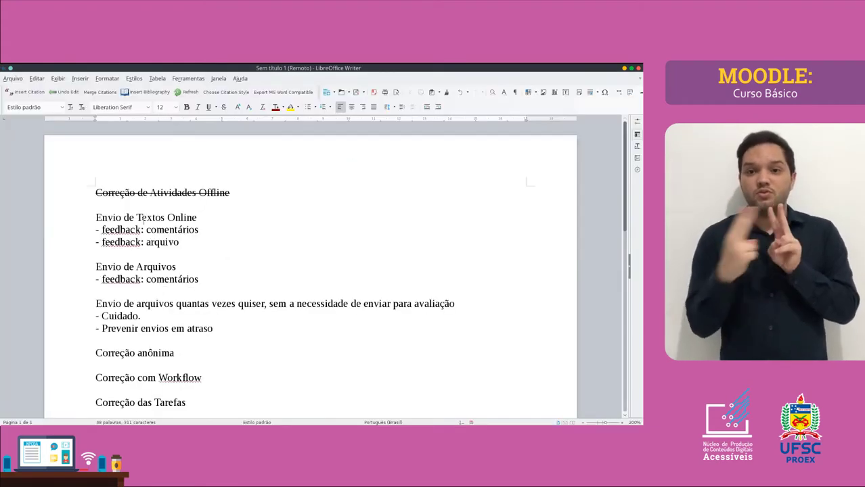
Check the feedback items under "Envio de Textos Online" in the LibreOffice Writer topic list
left_click_drag(142, 218, 179, 242)
left_click(150, 229)
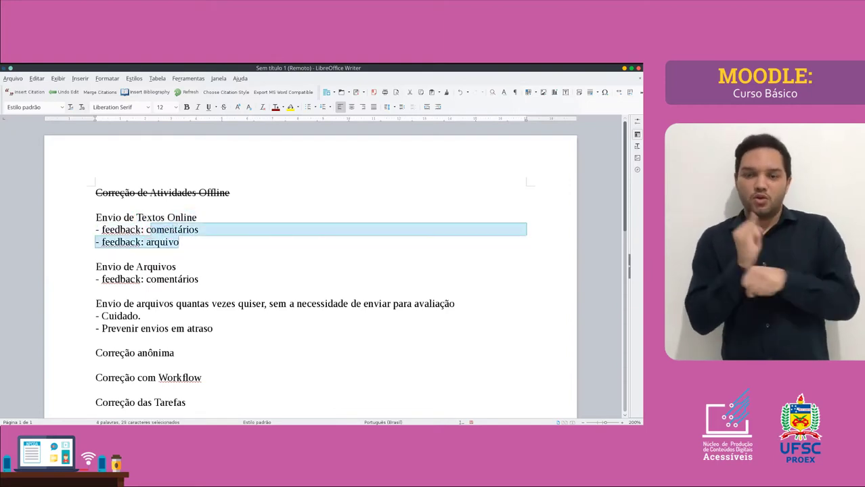
left_click(173, 230)
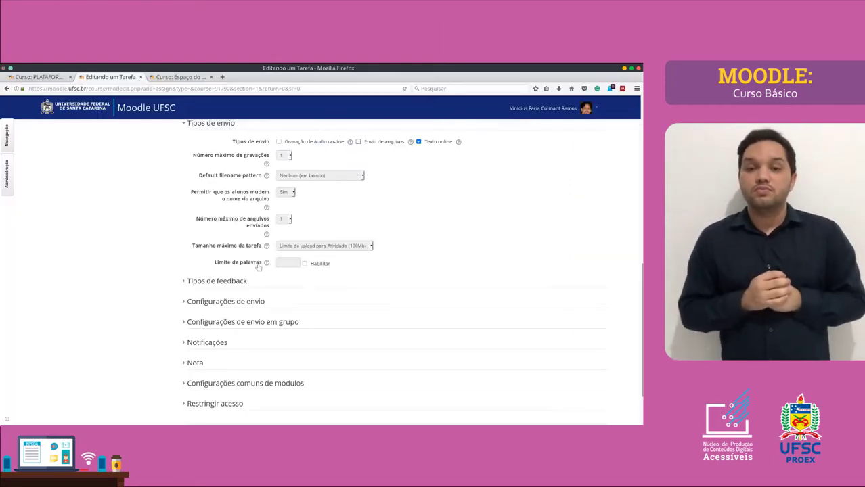
Under "Tipos de feedback", enable "Comentários de feedback" and "Arquivos de feedback"
scroll(258, 268, "down", 1)
left_click(221, 248)
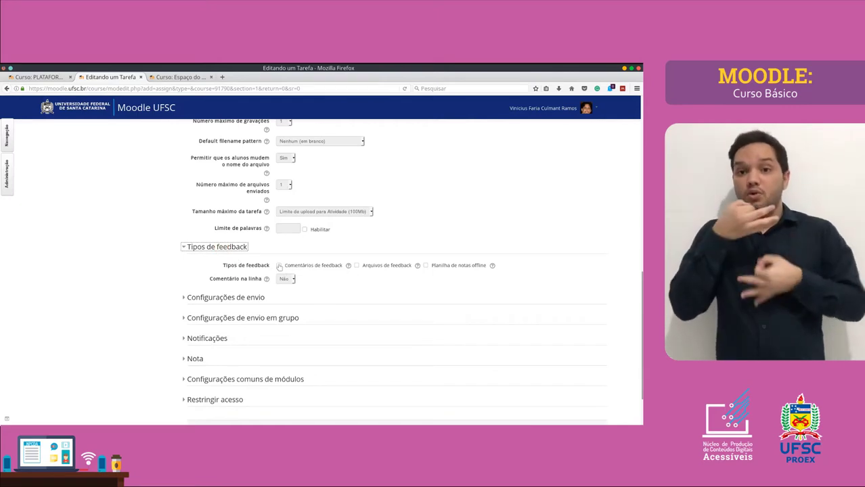
left_click(303, 266)
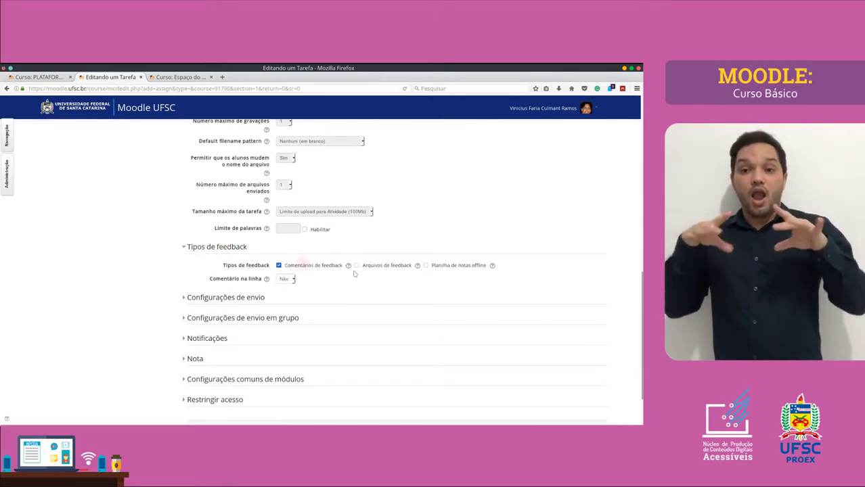
left_click(367, 267)
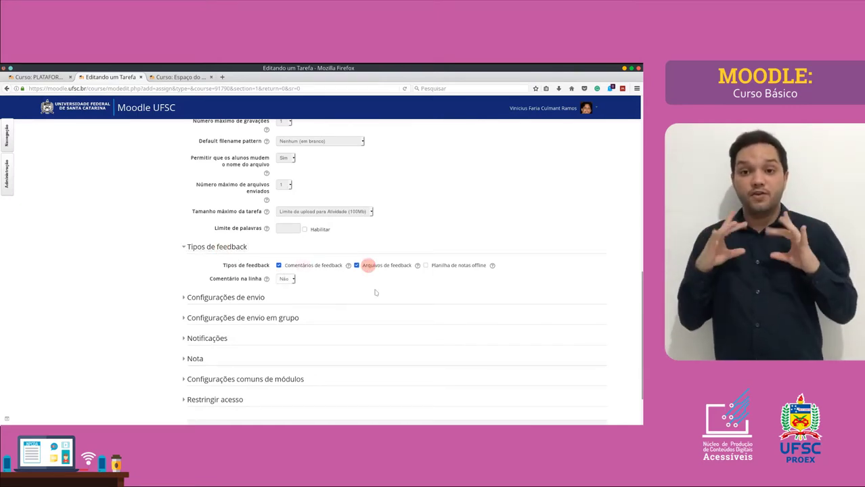
Set "Comentário na linha" to "Sim" for the task's feedback
left_click(286, 279)
left_click(284, 299)
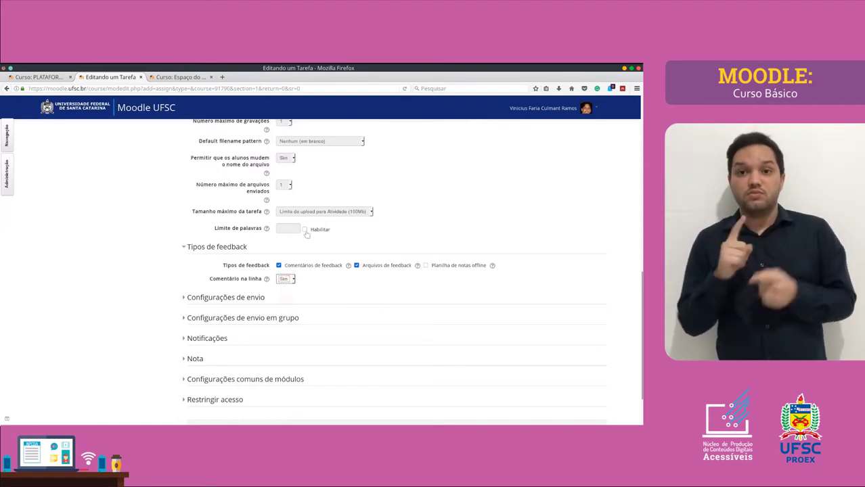
scroll(308, 271, "up", 2)
scroll(310, 306, "down", 2)
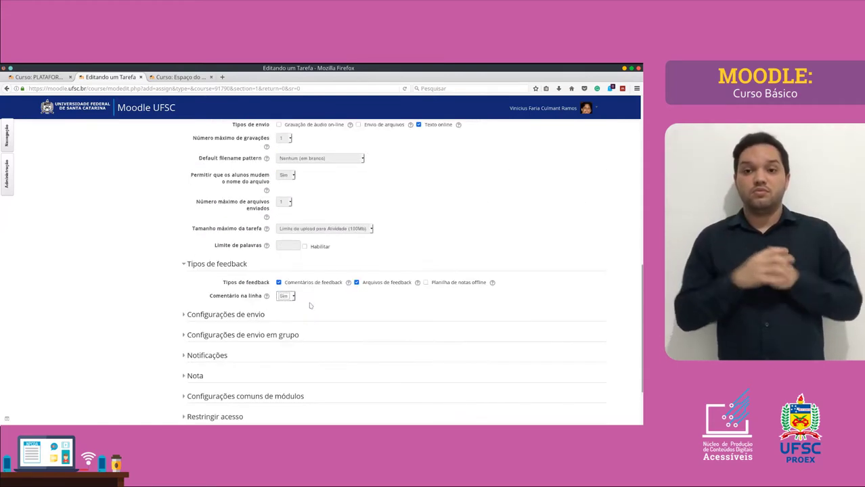
Under "Configurações de envio", set "Exigir que os estudantes cliquem no botão enviar" to "Sim"
scroll(310, 306, "down", 1)
left_click(248, 284)
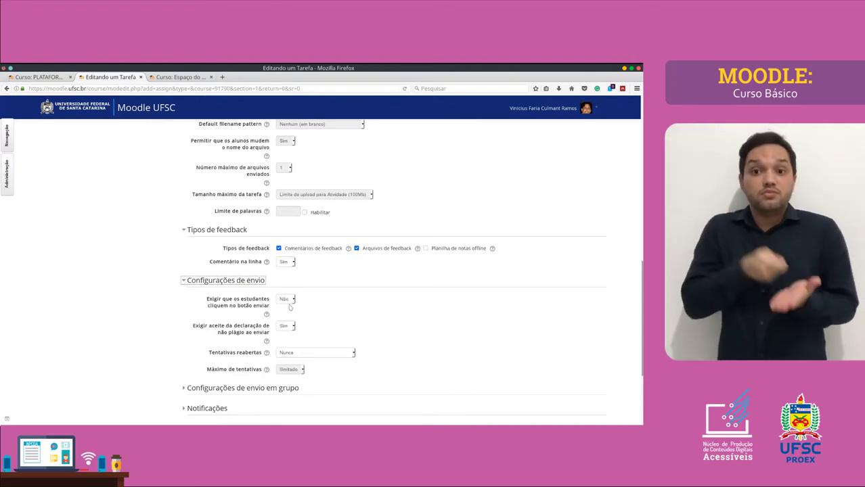
left_click(286, 301)
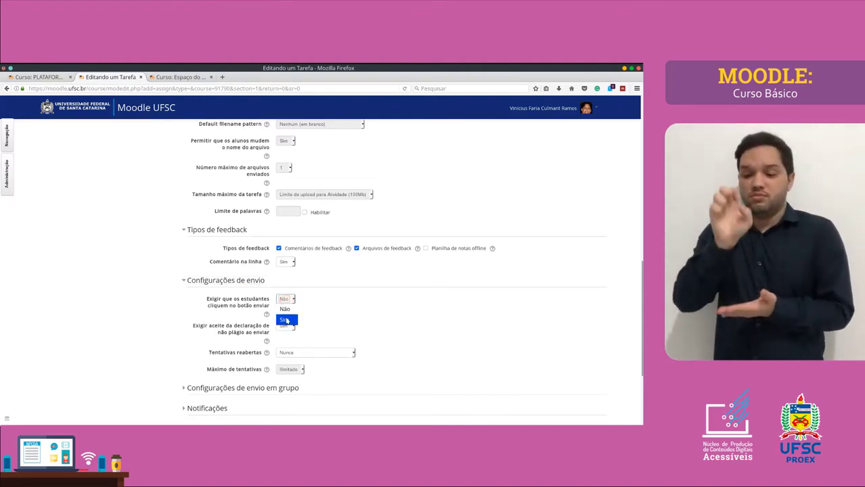
left_click(285, 319)
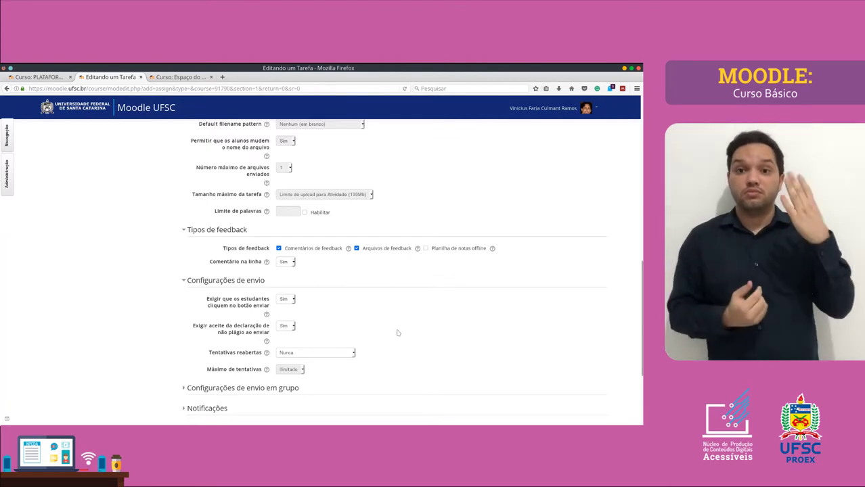
Expand the "Notificações" section and review the notification options for graders and students
scroll(361, 332, "down", 2)
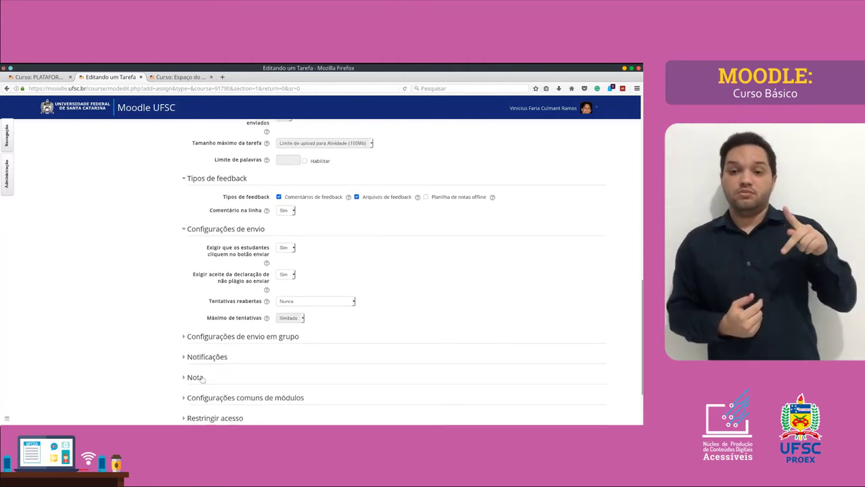
left_click(210, 357)
scroll(367, 370, "down", 3)
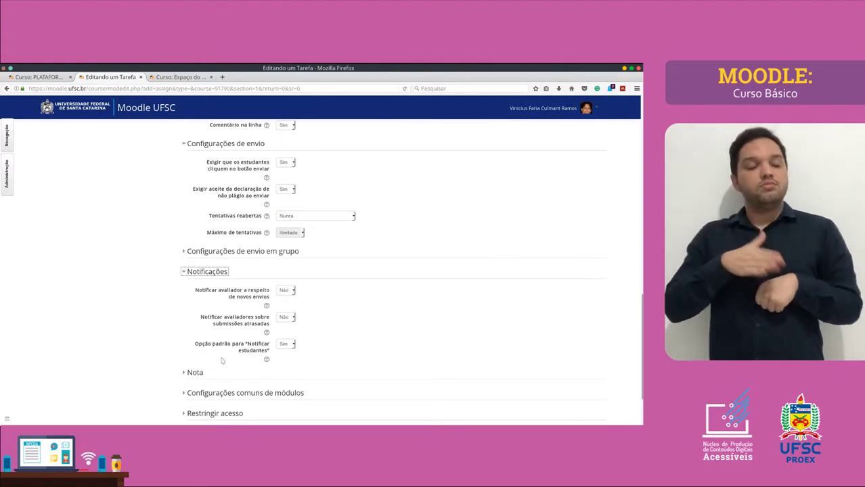
Under "Nota", set "Nota para aprovação" to 6, and save the task and display it
scroll(222, 360, "down", 2)
left_click(195, 338)
scroll(224, 339, "down", 3)
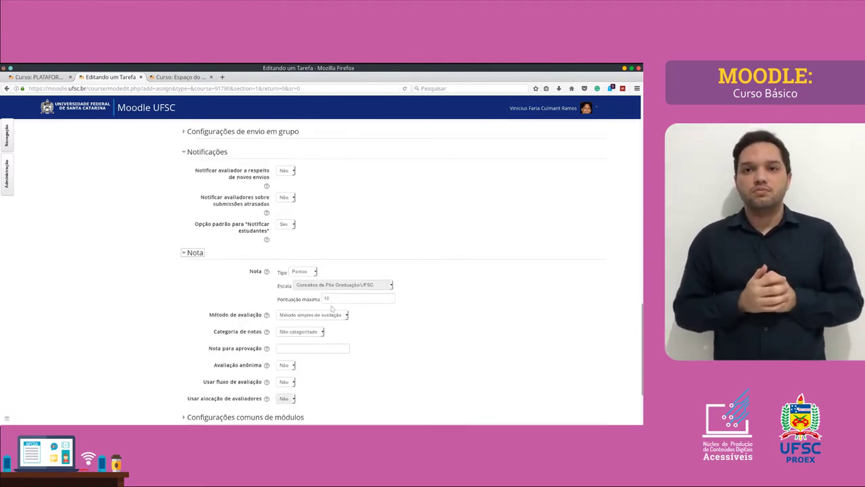
left_click(313, 350)
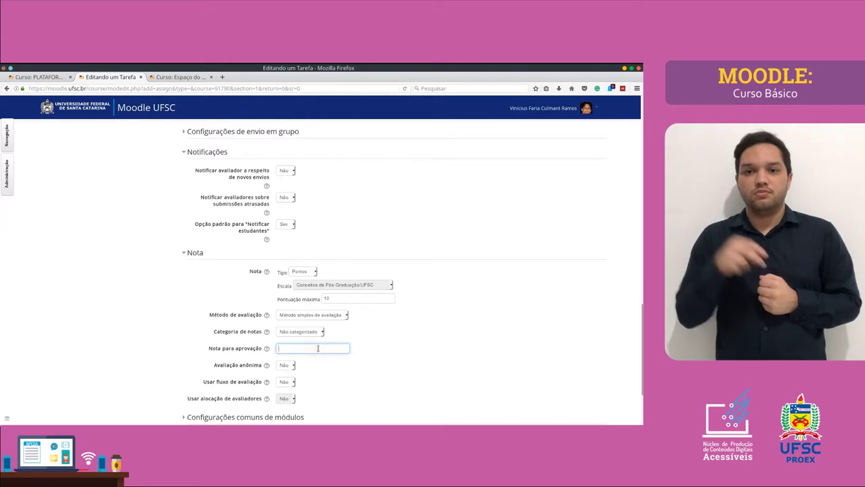
type("6")
left_click(432, 350)
scroll(431, 351, "down", 3)
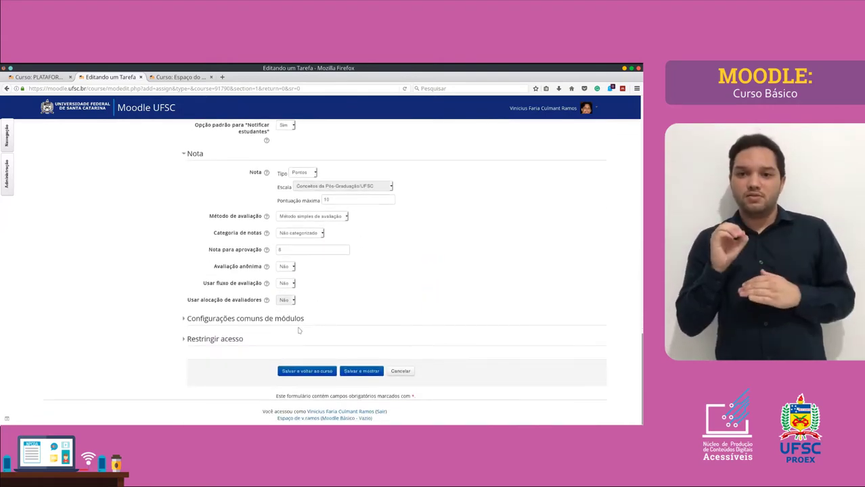
left_click(350, 372)
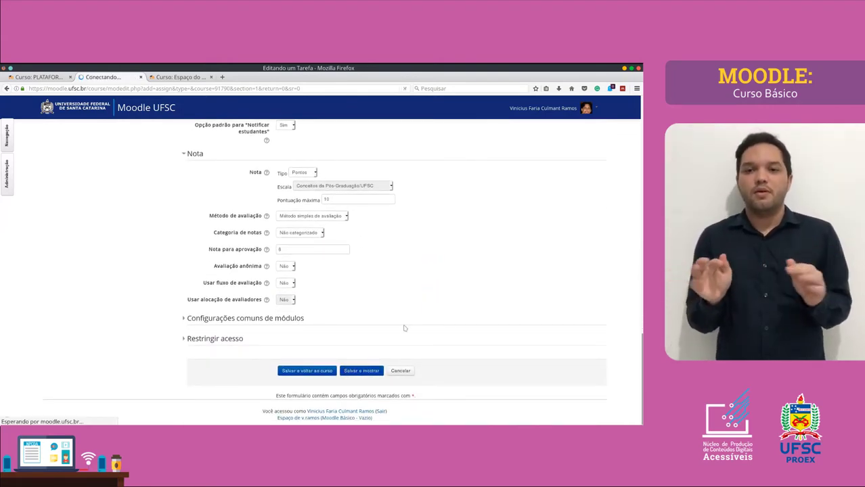